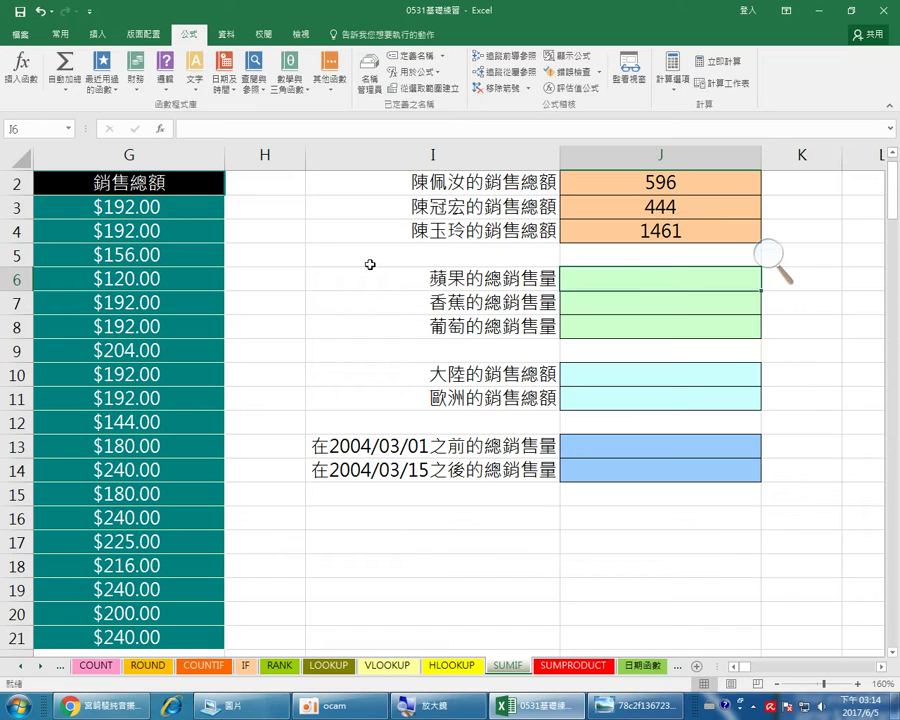
Start a SUMIF function in cell J6 for the total sales quantity of apples (蘋果的總銷售量)
click(104, 85)
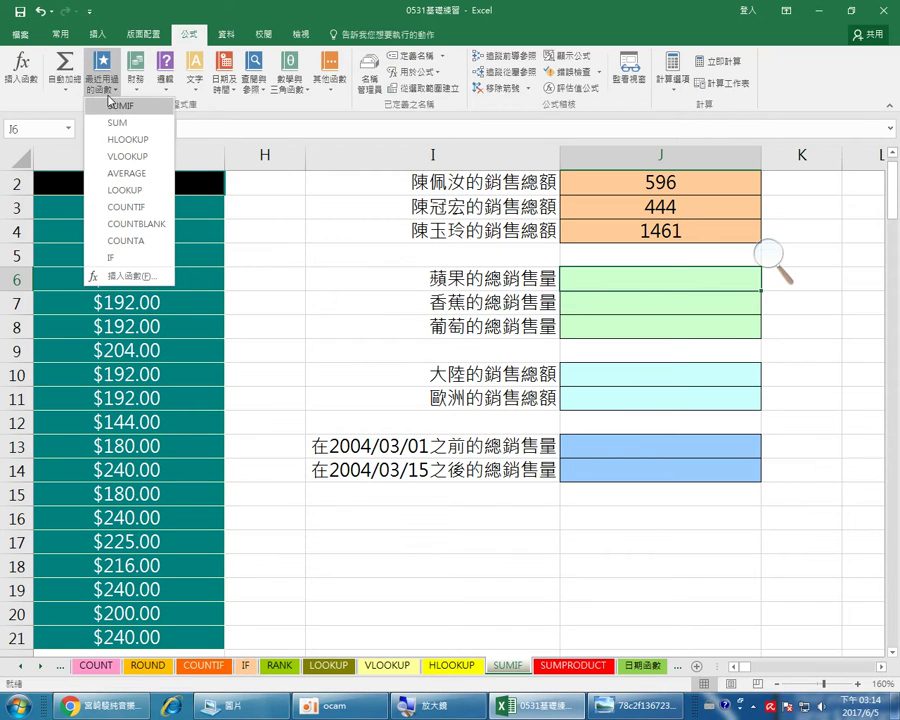
click(116, 107)
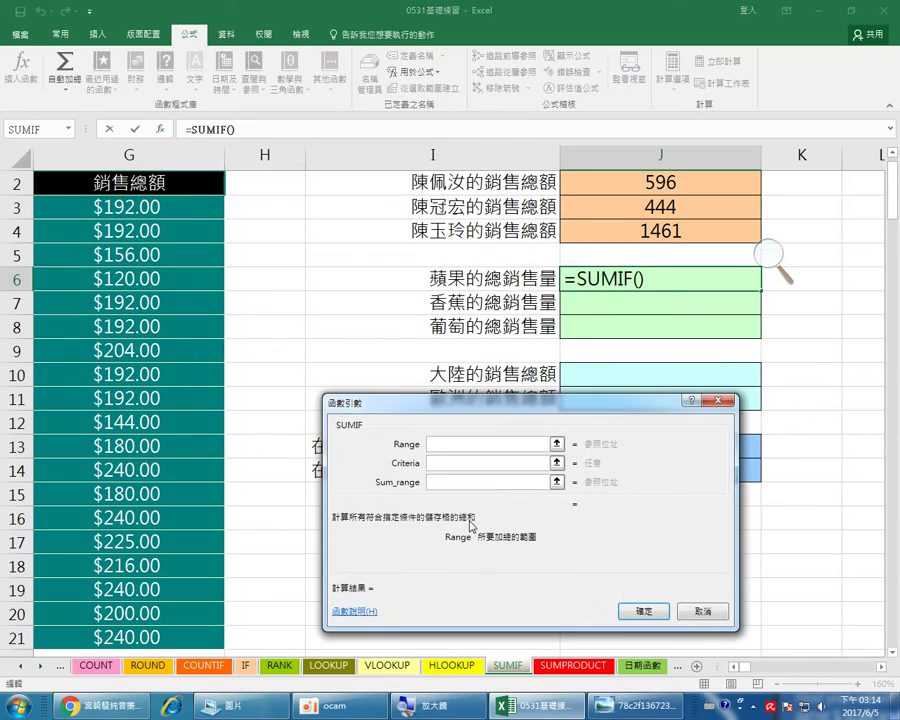
click(773, 270)
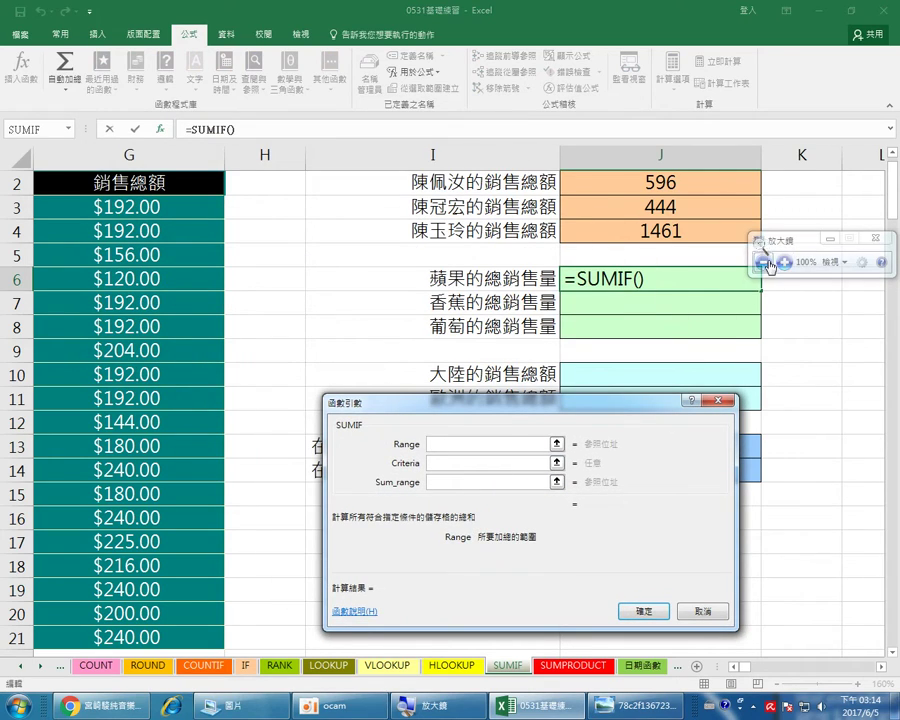
click(786, 317)
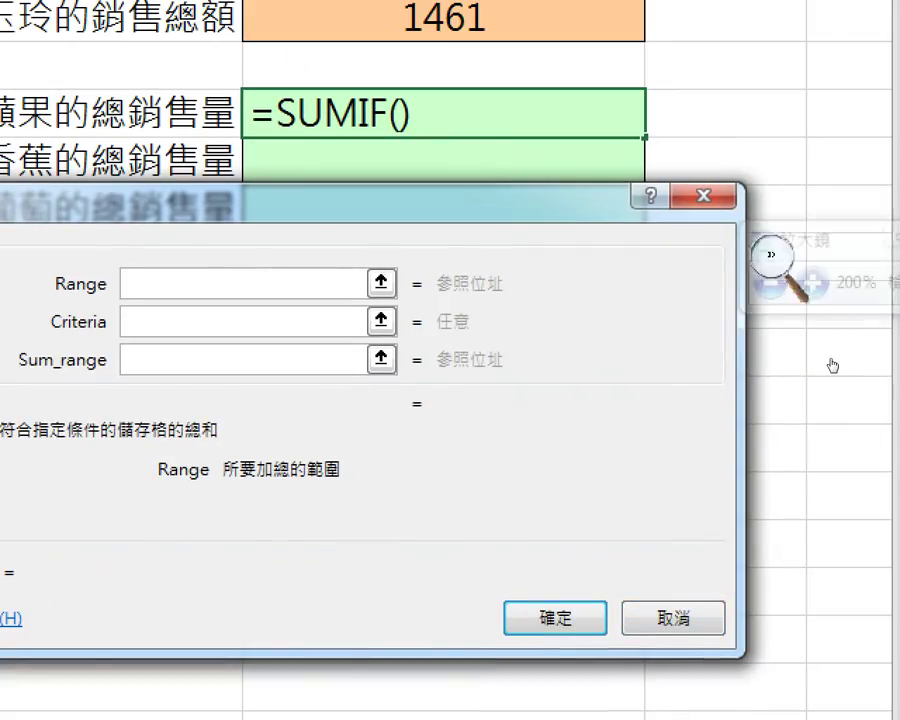
key(super+minus)
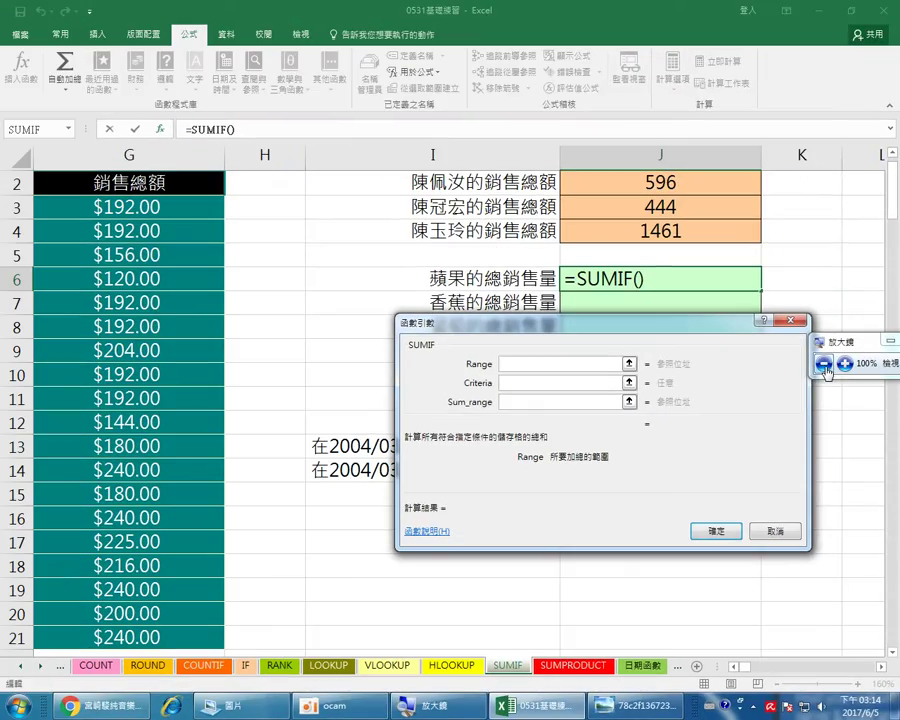
Set the SUMIF Range to the product column (產品) cells C3:C21
click(735, 667)
click(735, 667)
click(735, 667)
click(735, 667)
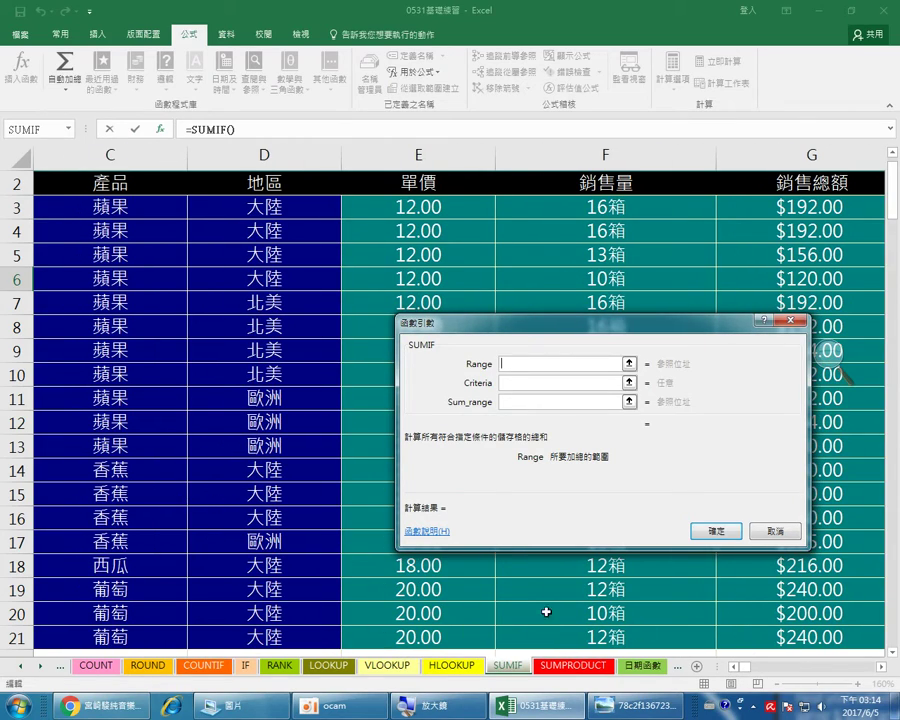
click(733, 666)
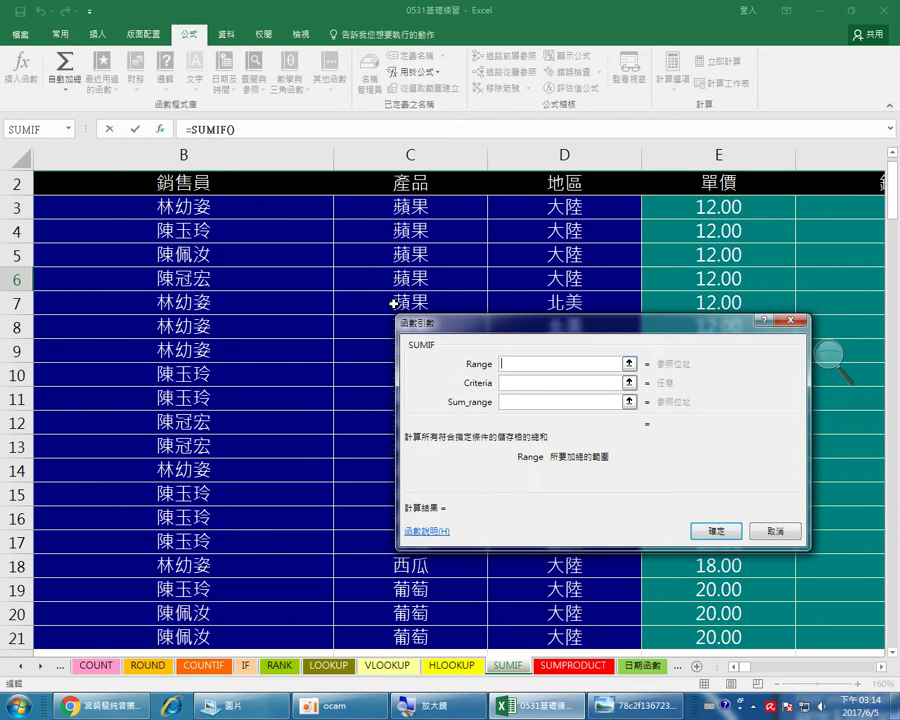
drag(450, 325, 583, 319)
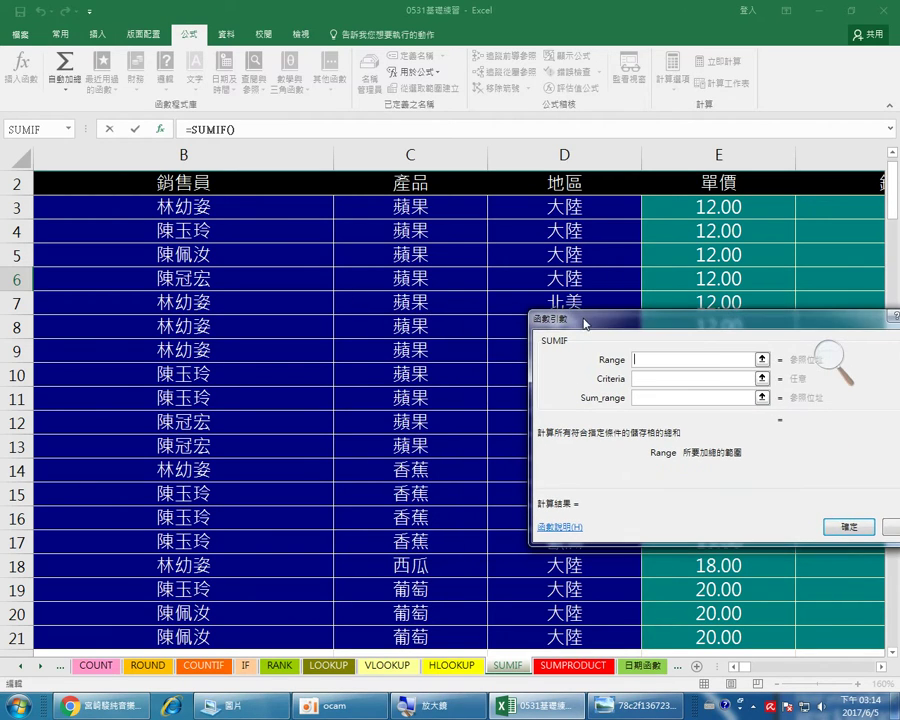
click(459, 207)
scroll(462, 370, down, 3)
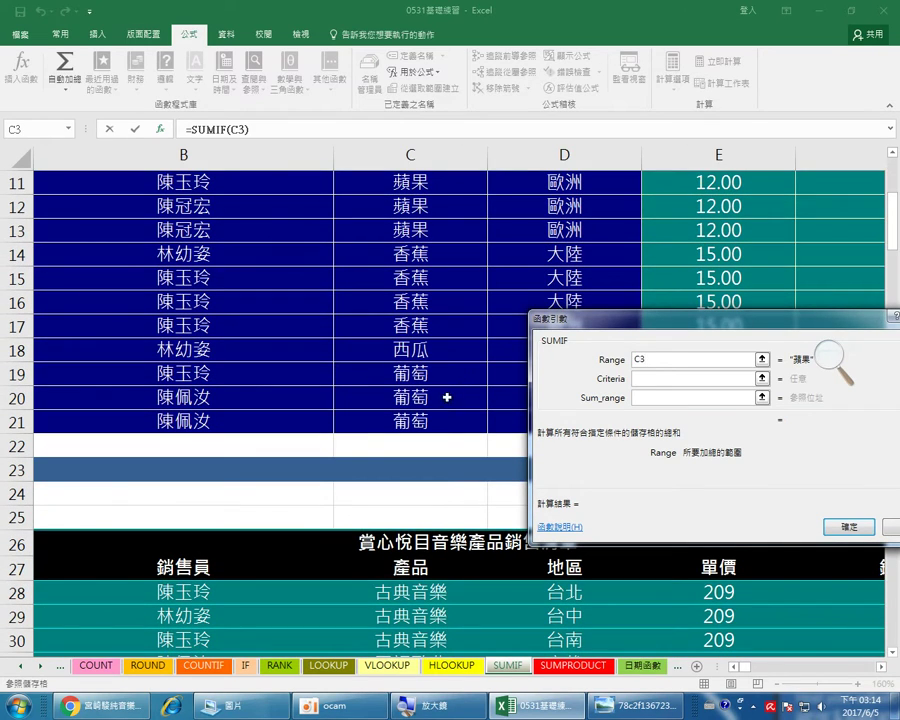
shift+click(460, 421)
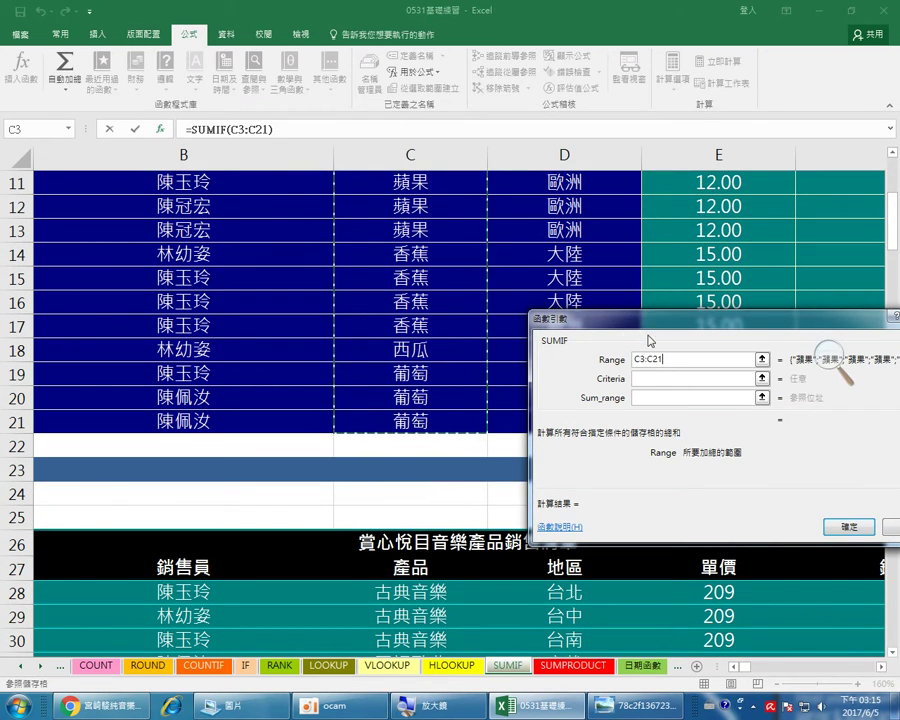
Make the SUMIF Range an absolute reference, $C$3:$C$21
scroll(514, 346, up, 4)
drag(632, 327, 396, 253)
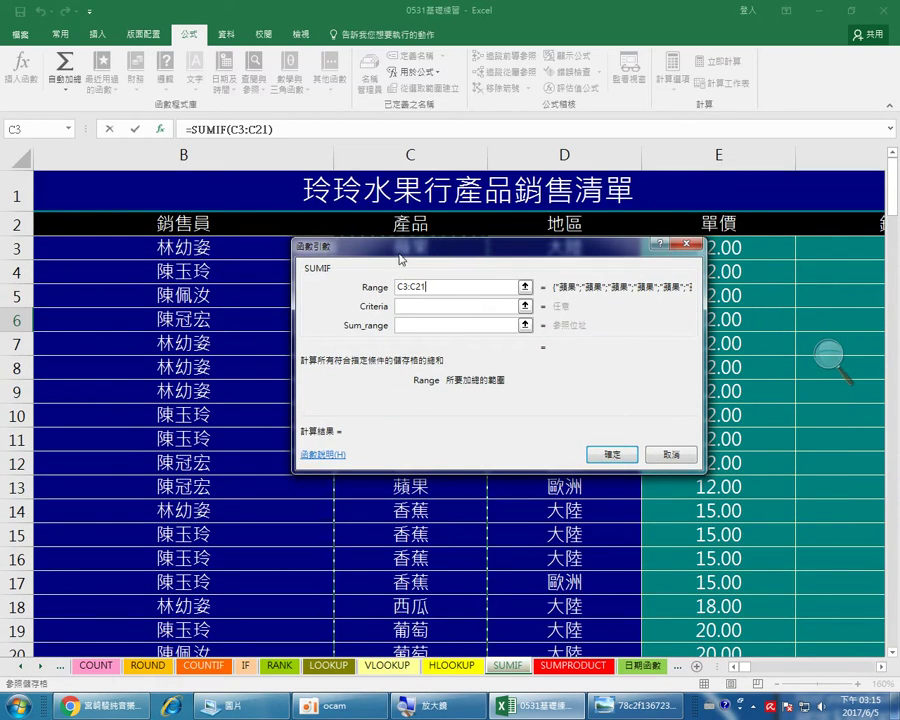
click(883, 667)
click(883, 667)
click(883, 667)
drag(626, 256, 291, 252)
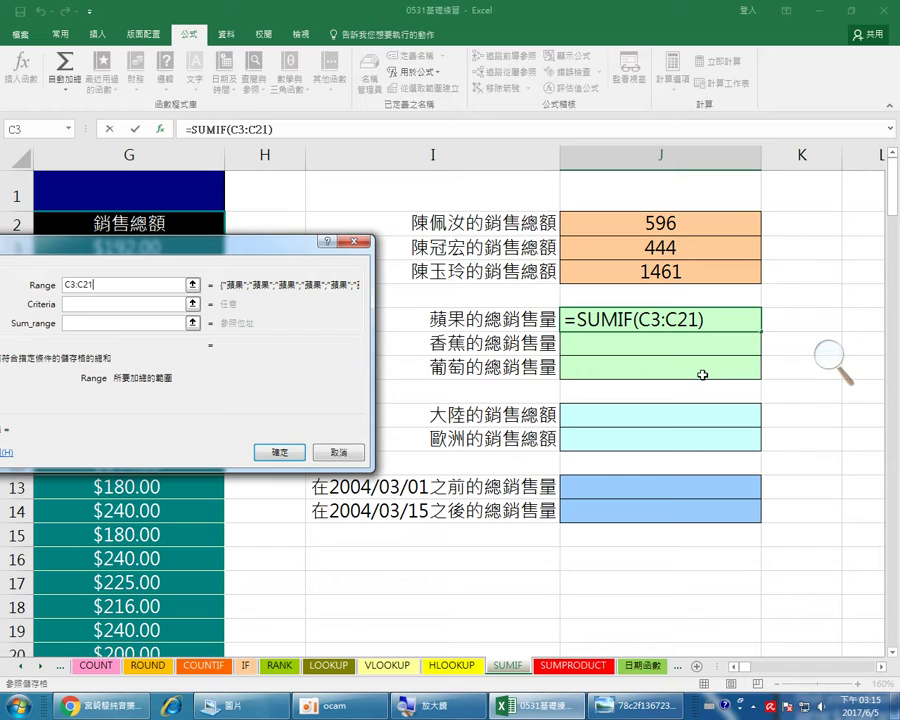
drag(284, 249, 705, 97)
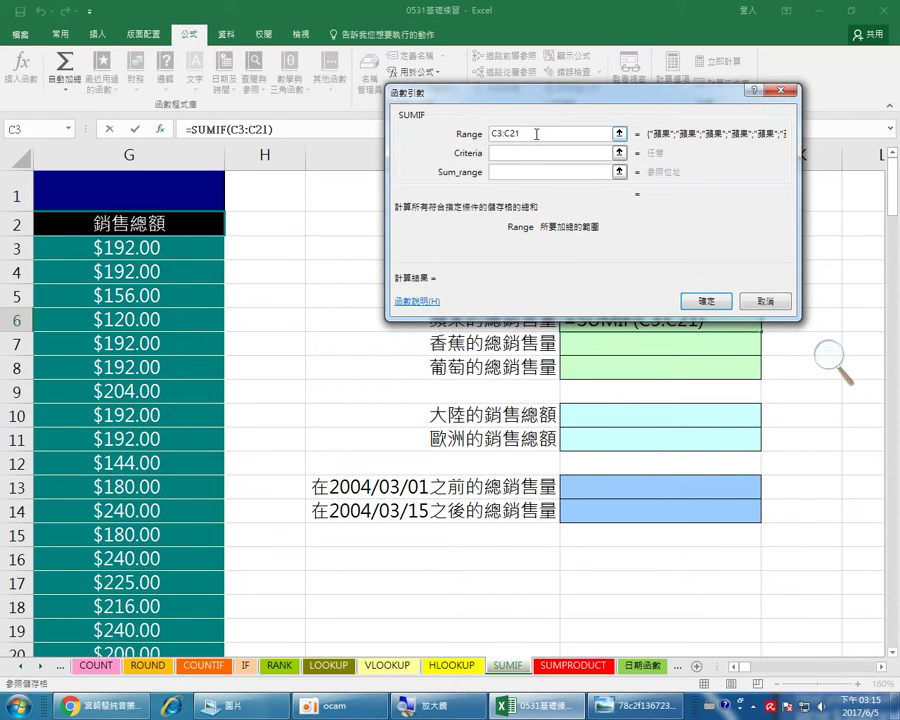
drag(539, 114, 542, 97)
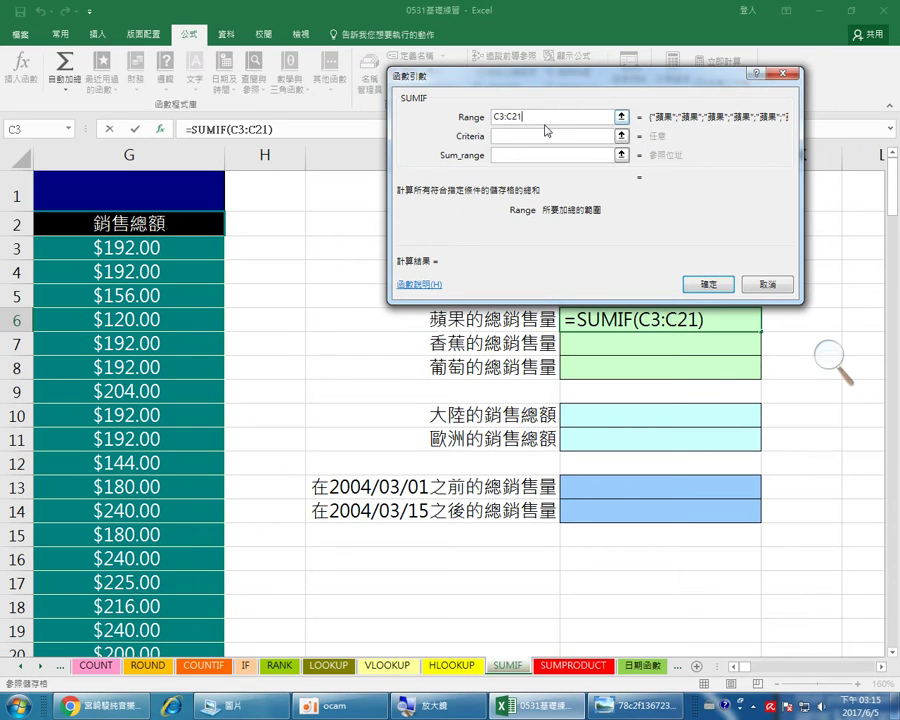
key(F4)
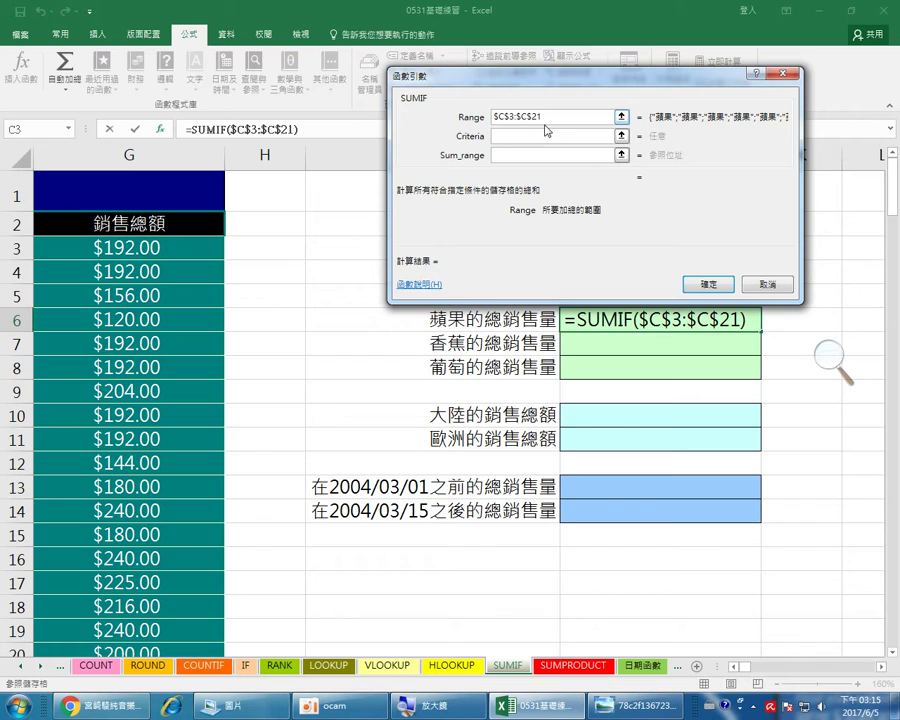
Set the SUMIF Criteria to the apple (蘋果) cell C7
click(534, 136)
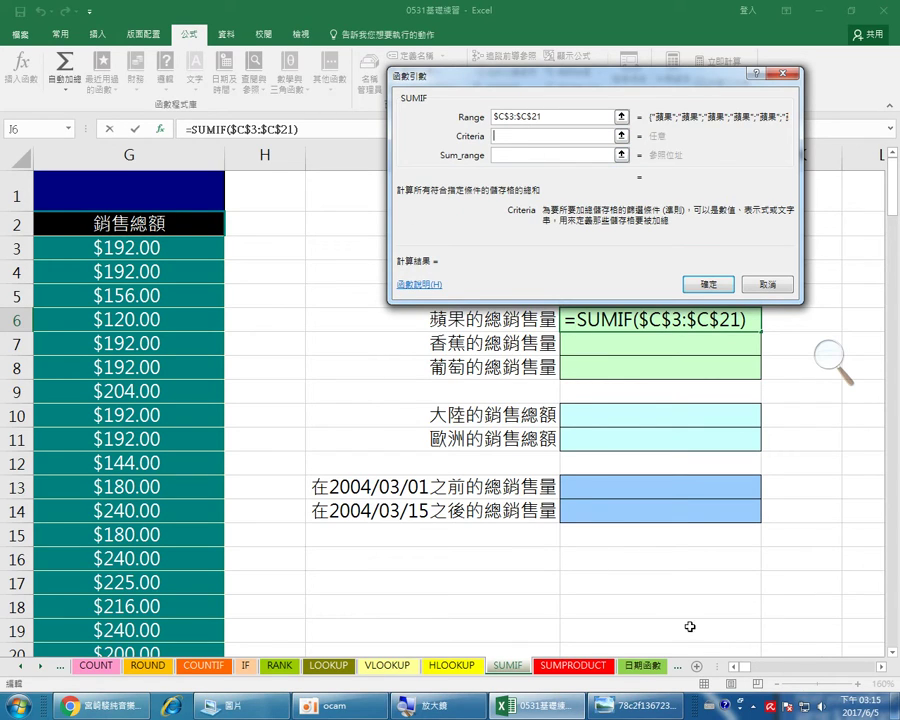
drag(735, 667, 735, 667)
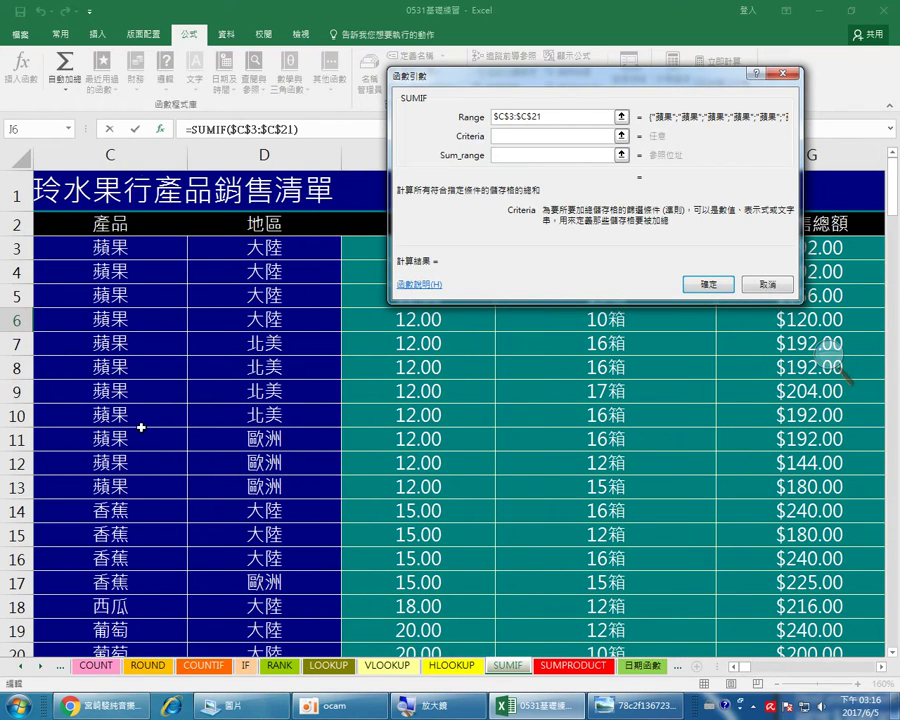
click(116, 343)
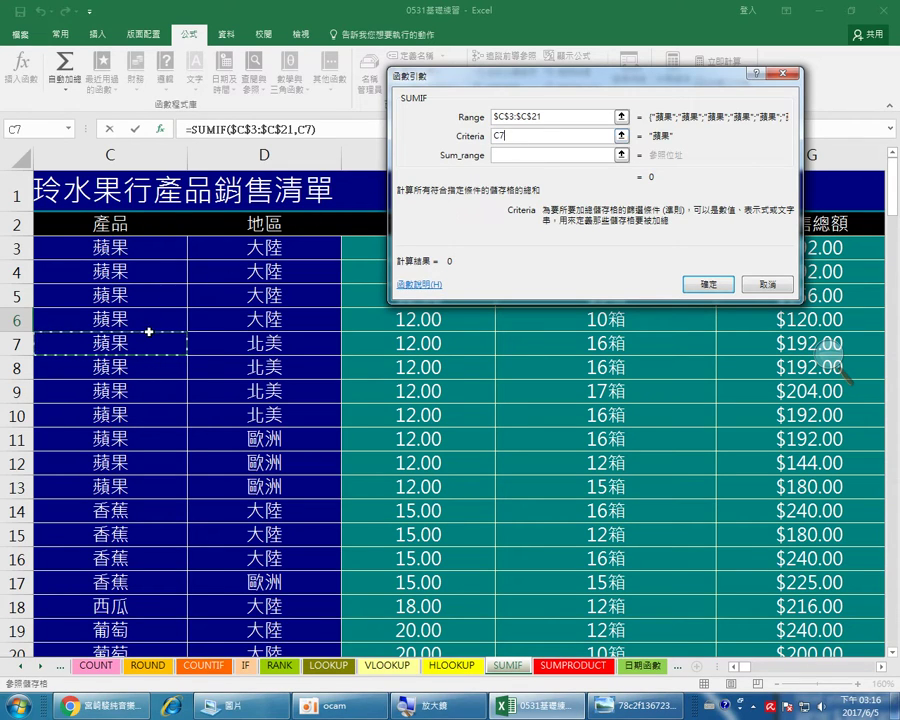
Set the Sum_range to the sales quantity column (銷售量) cells F3:F21
click(509, 156)
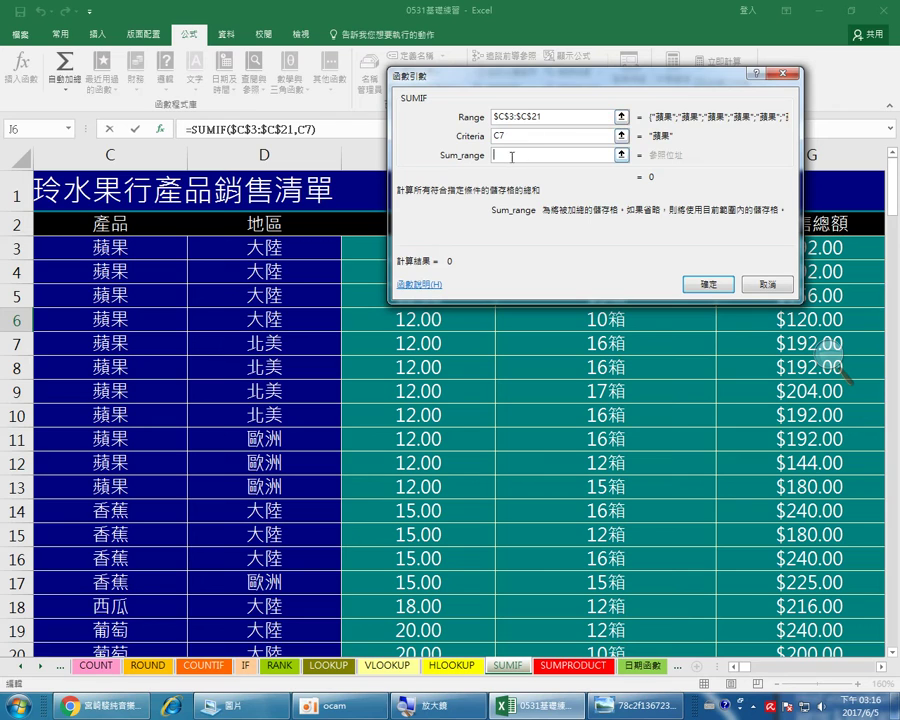
drag(510, 75, 212, 41)
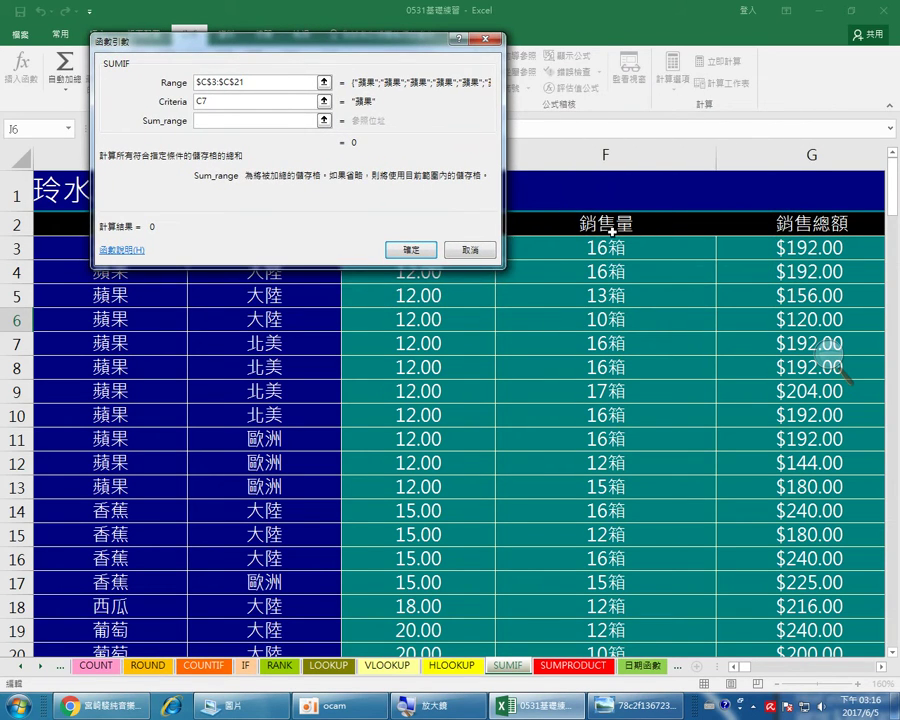
click(637, 255)
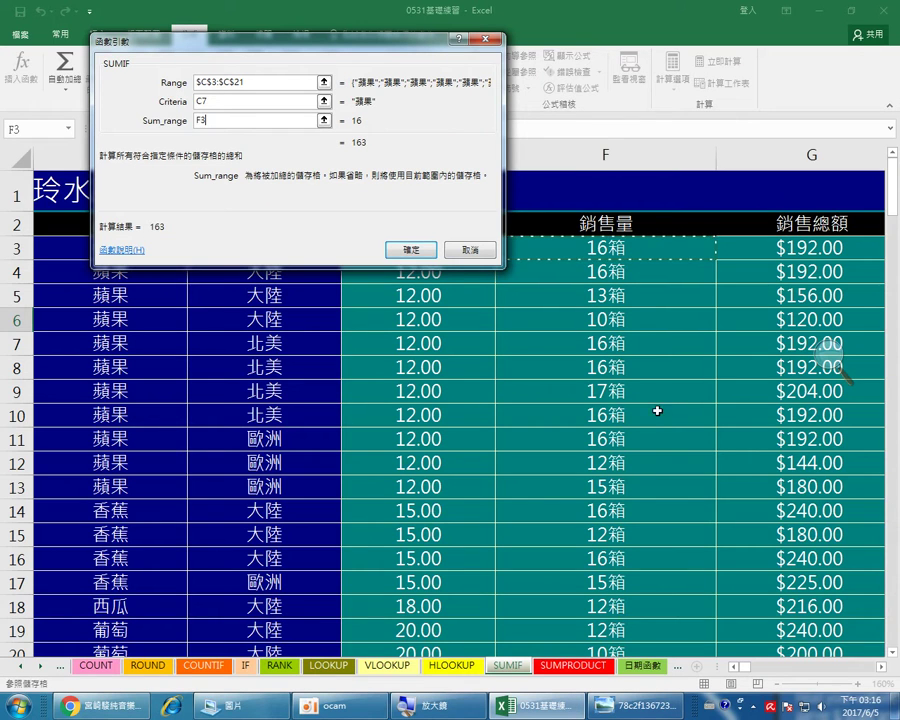
scroll(657, 417, down, 3)
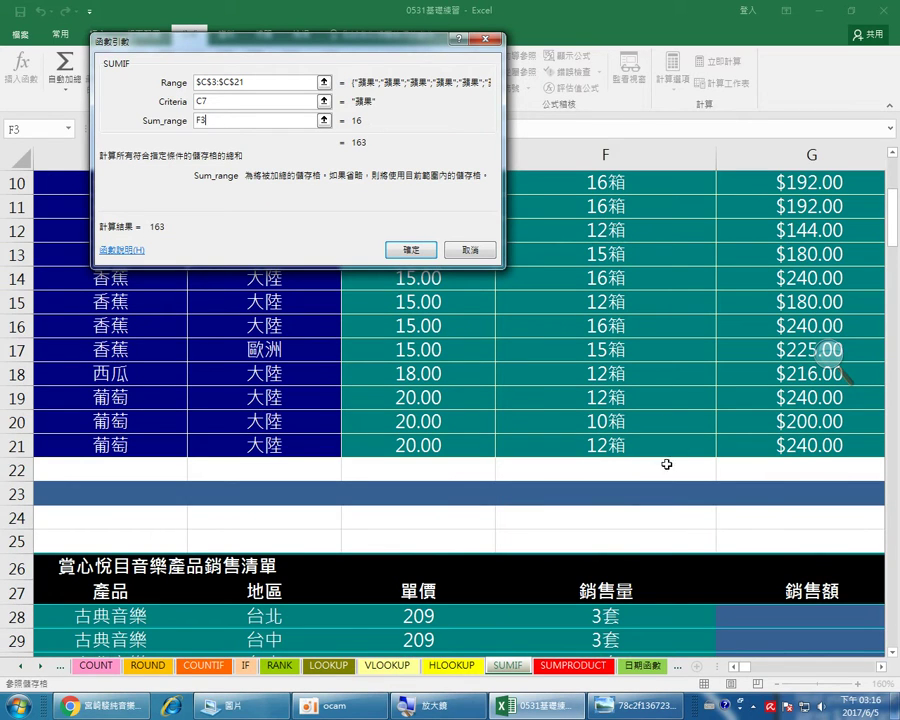
shift+click(639, 448)
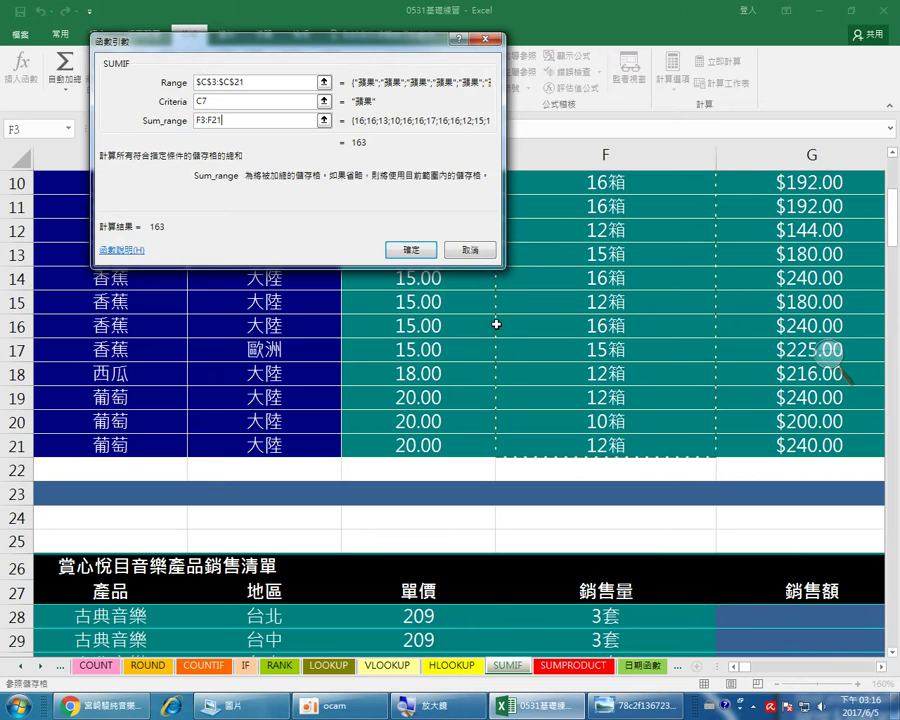
Make the whole Sum_range an absolute reference, $F$3:$F$21
drag(311, 66, 294, 118)
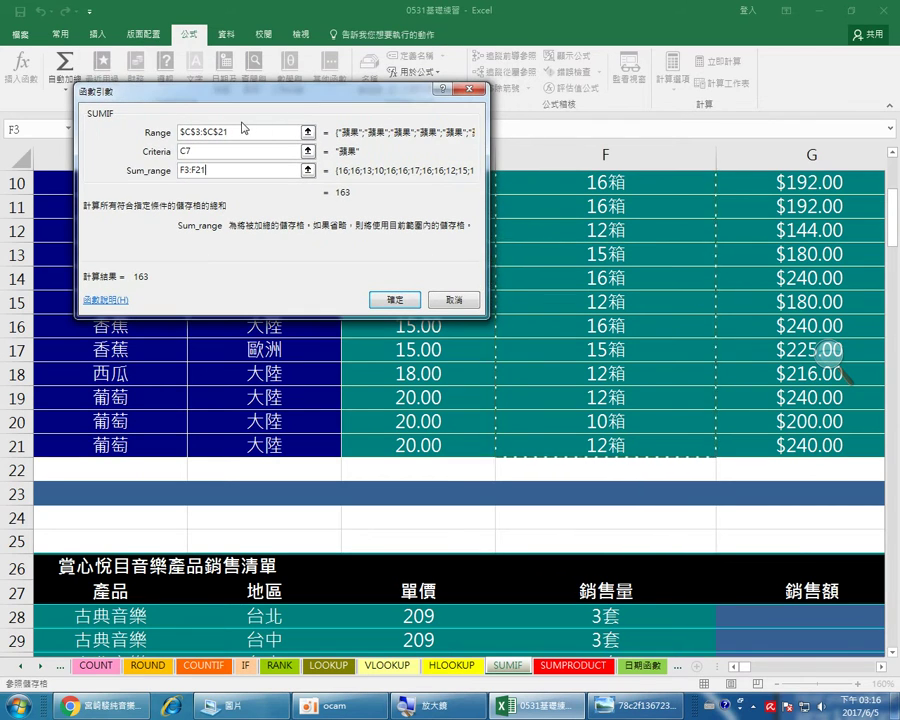
click(218, 170)
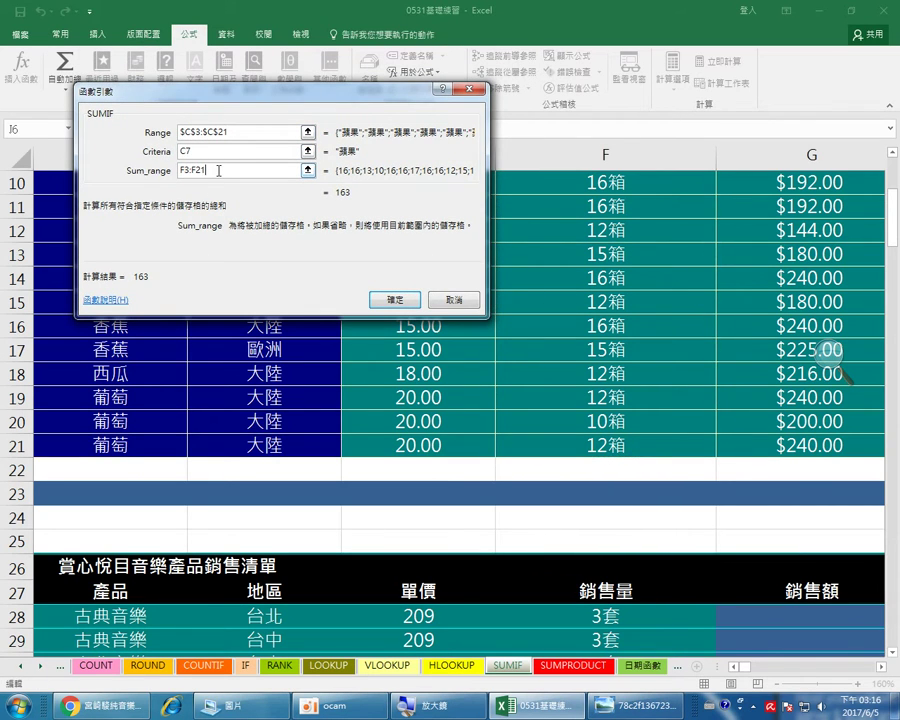
key(F4)
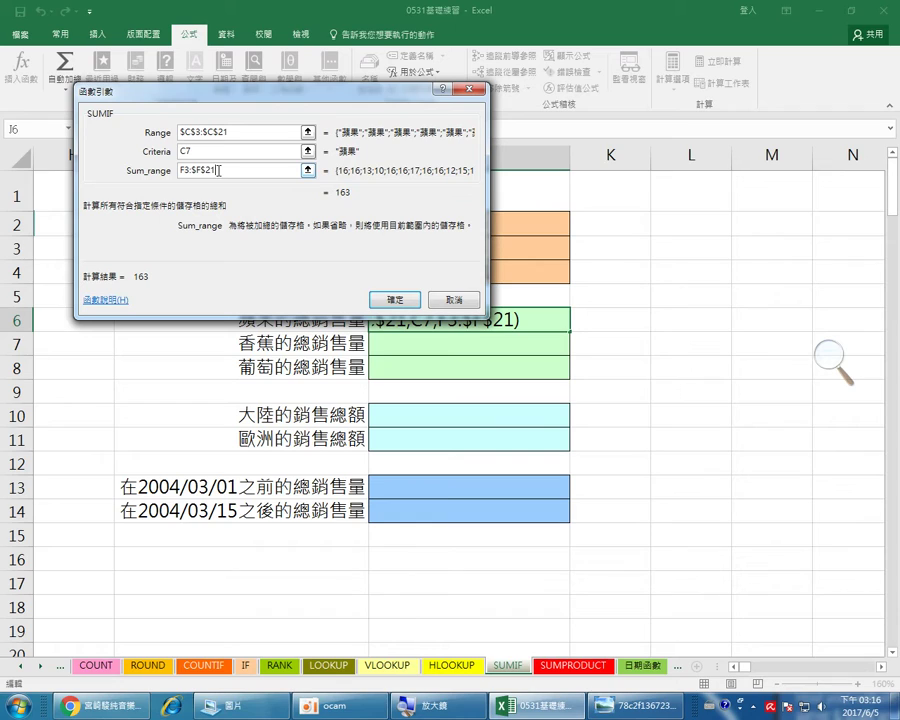
drag(218, 170, 179, 170)
key(F4)
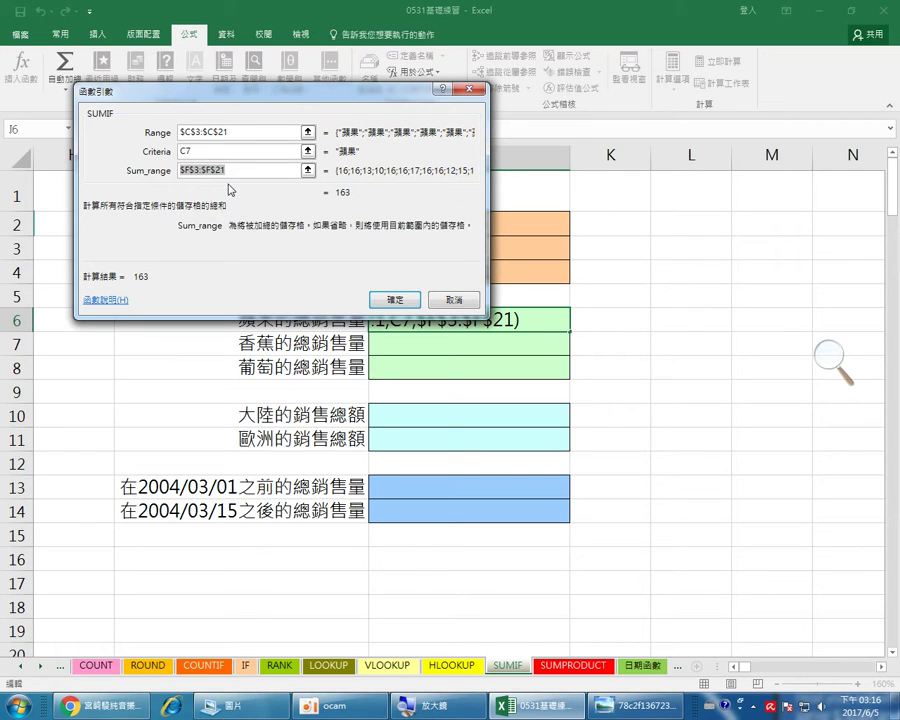
click(233, 171)
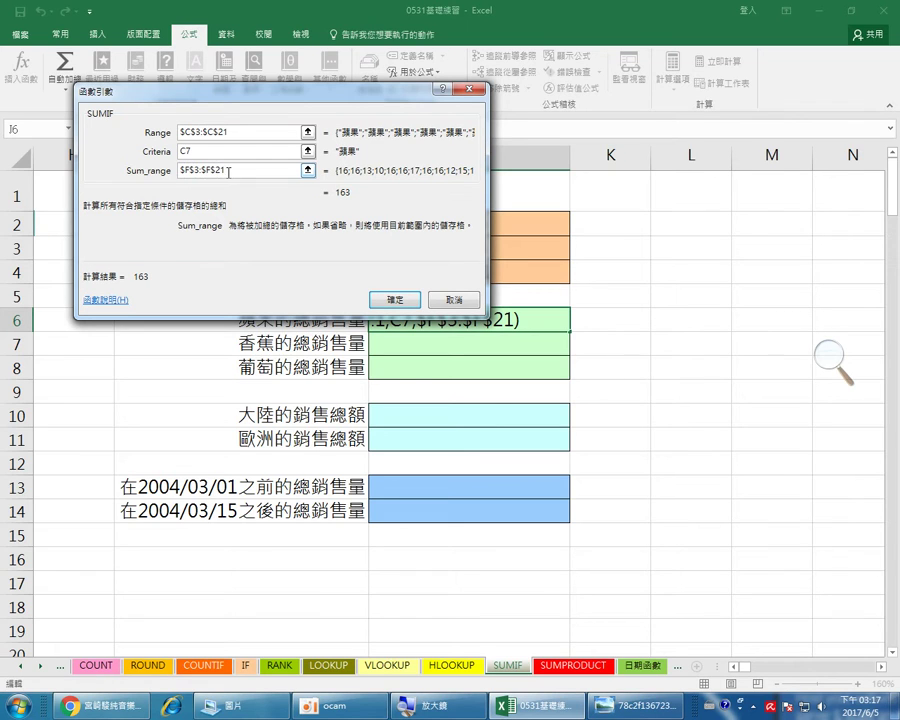
Confirm the apple SUMIF formula in J6 and fill it down to J7:J8 for bananas and grapes
drag(238, 88, 176, 62)
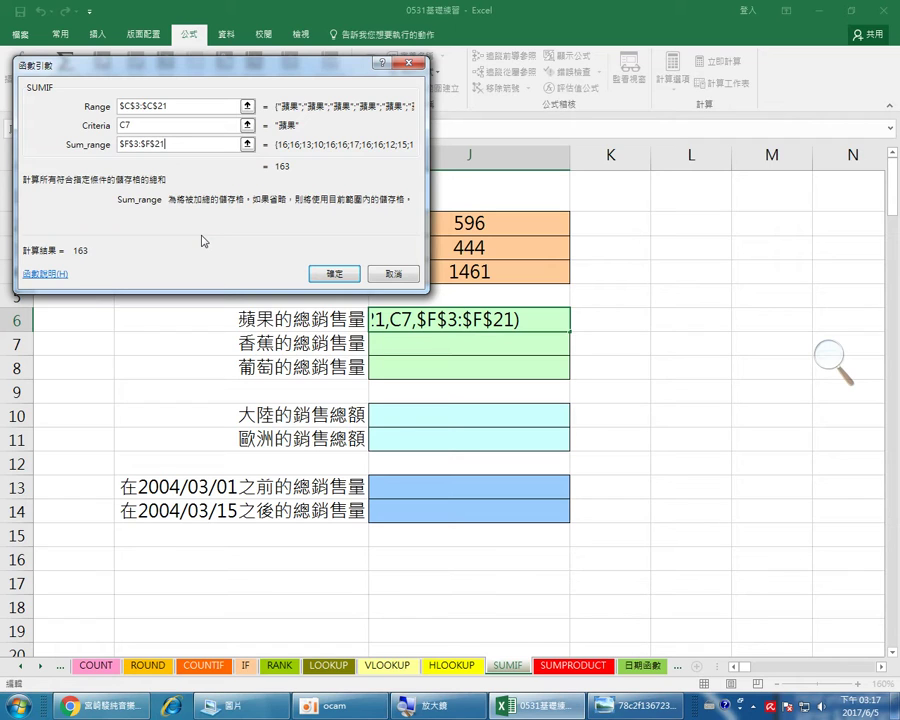
click(322, 277)
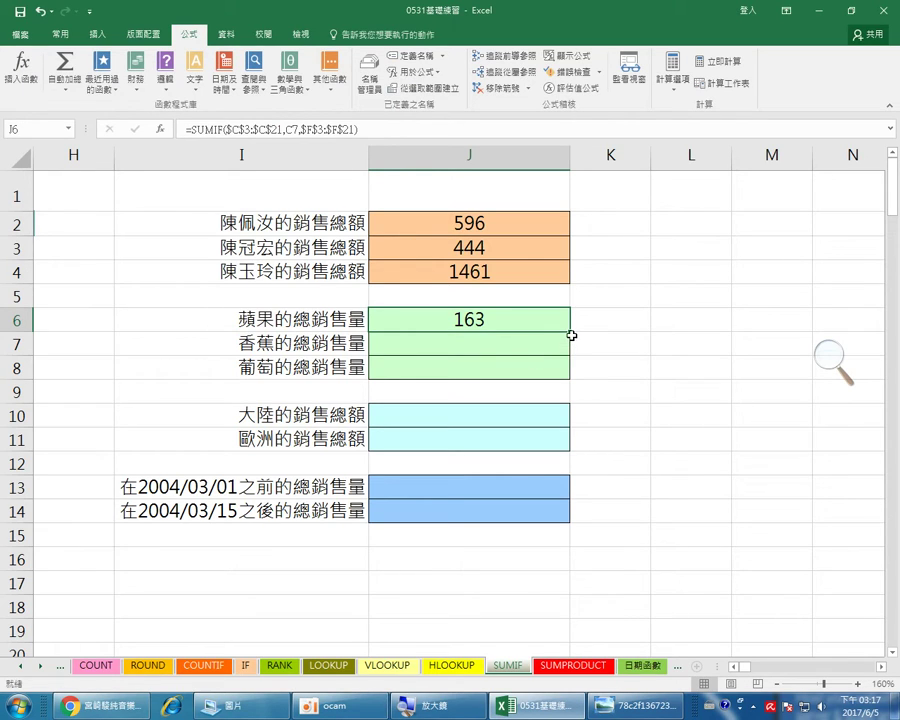
drag(570, 332, 570, 368)
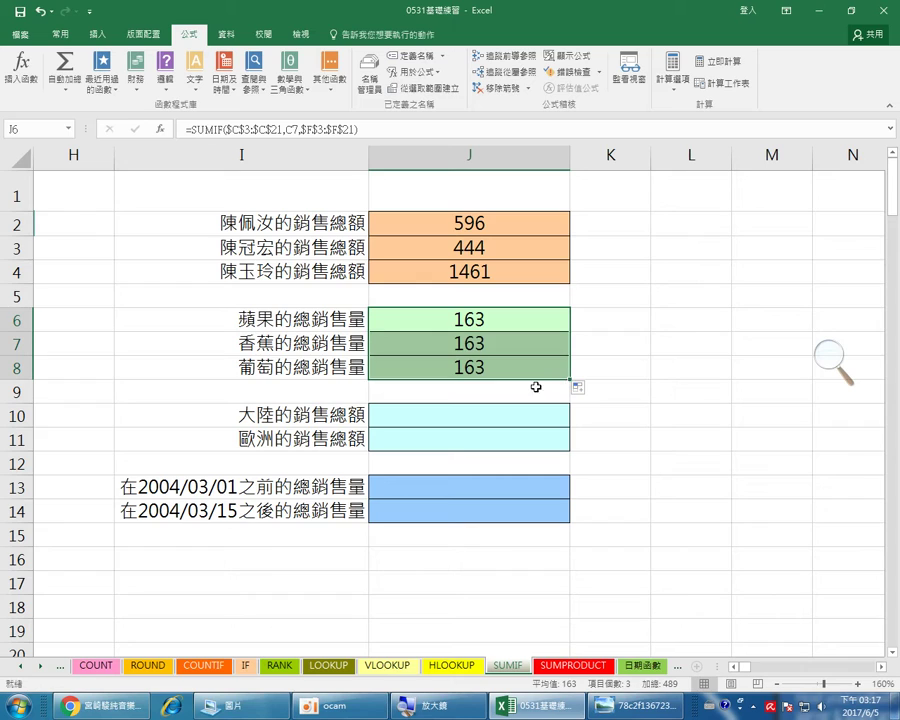
Change the Criteria of the banana (香蕉) SUMIF formula in J7 to the banana cell C14
click(490, 343)
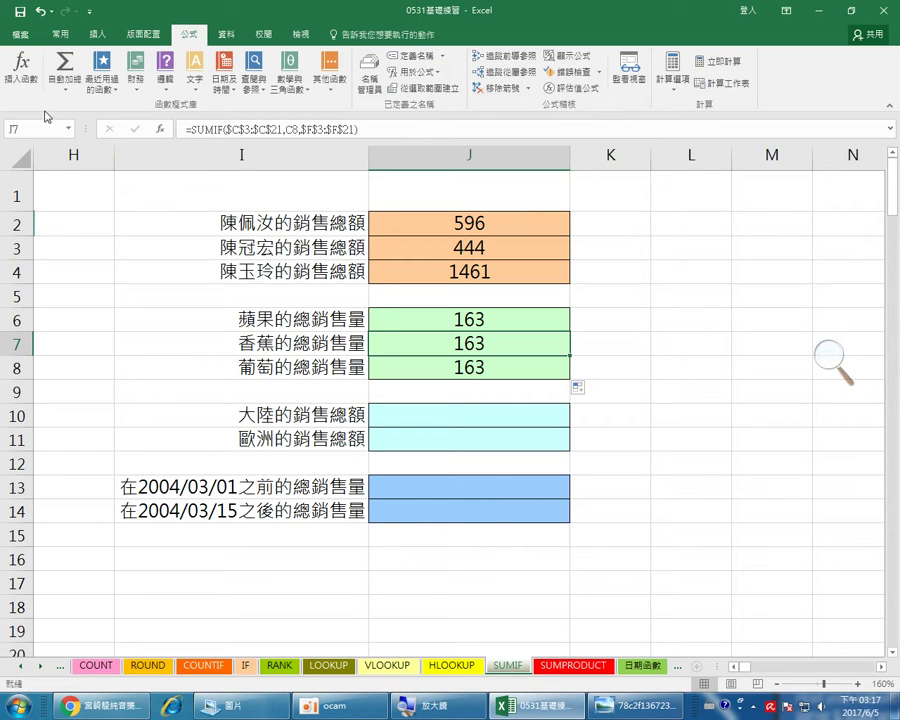
click(22, 84)
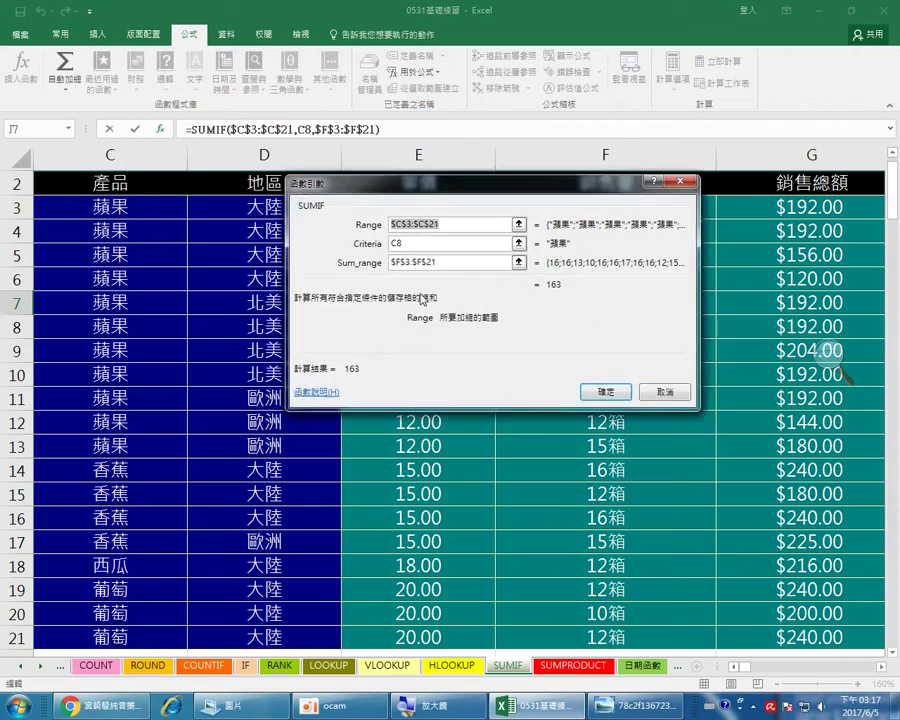
drag(422, 299, 537, 360)
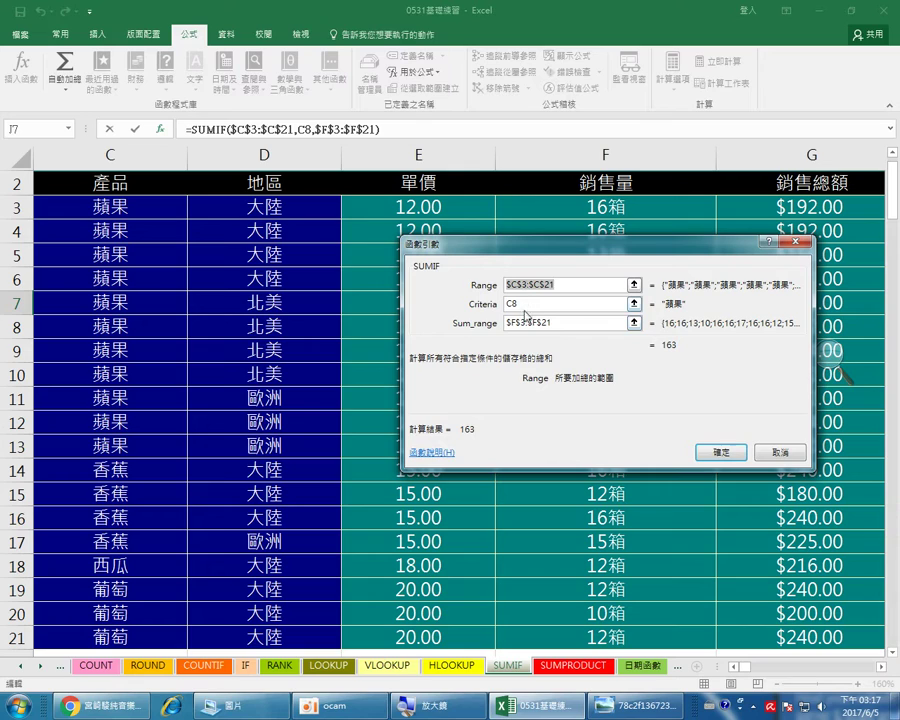
key(Tab)
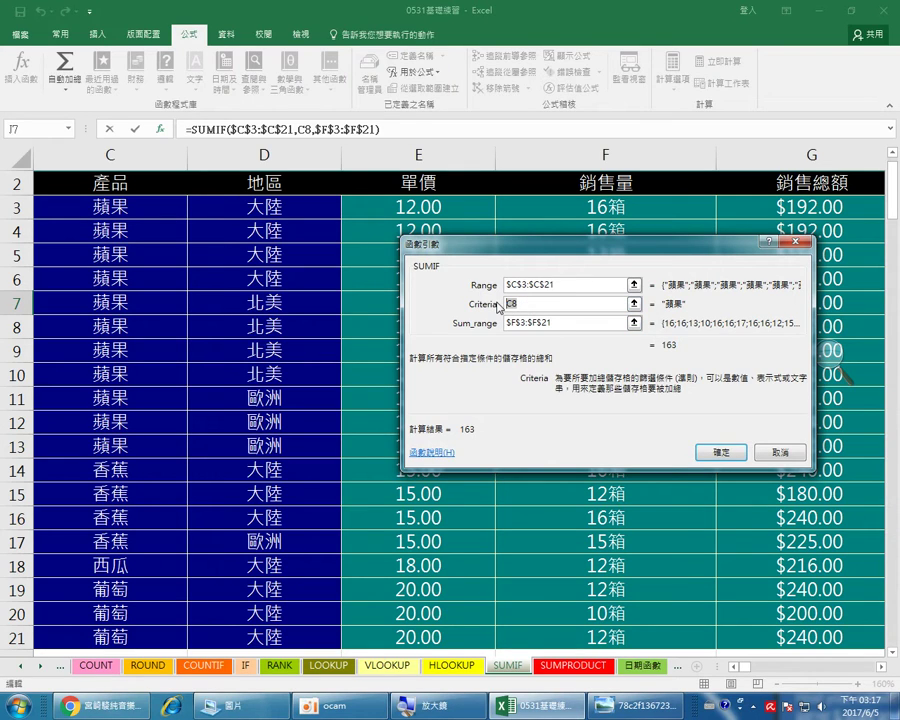
key(BackSpace)
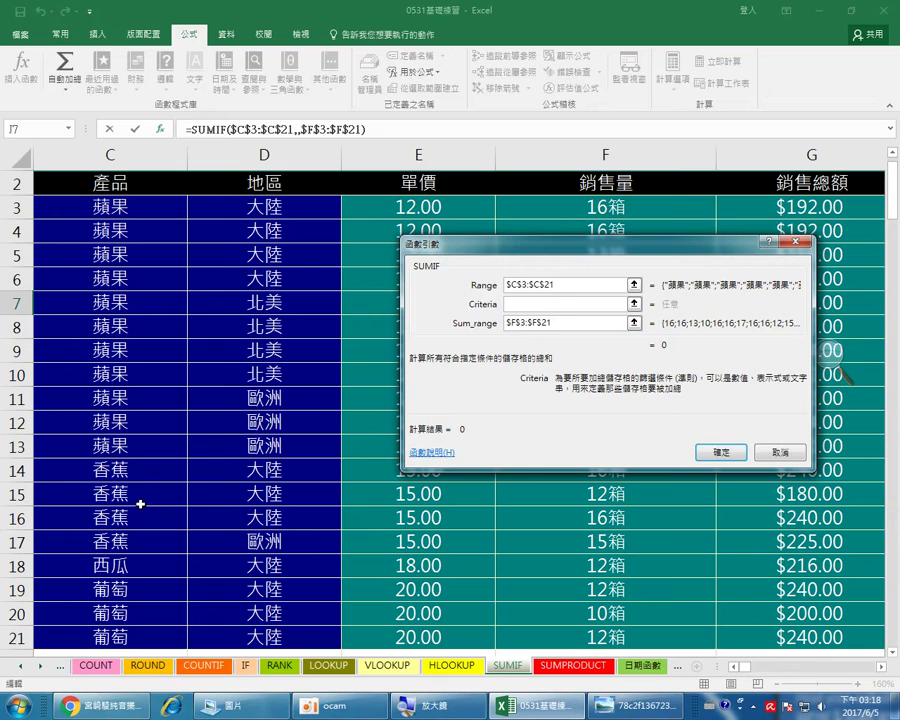
click(125, 472)
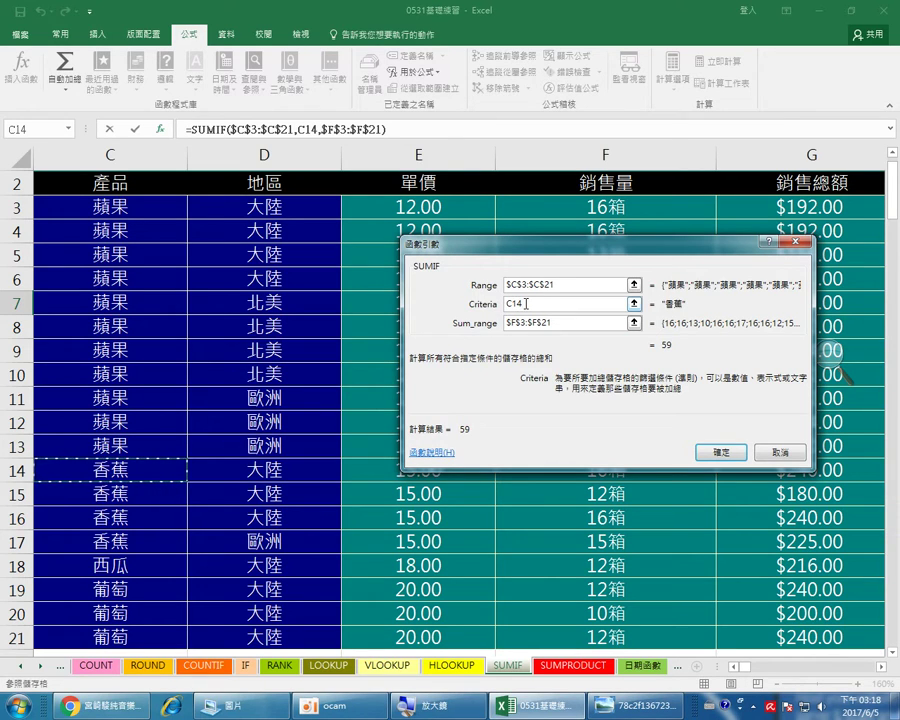
click(721, 452)
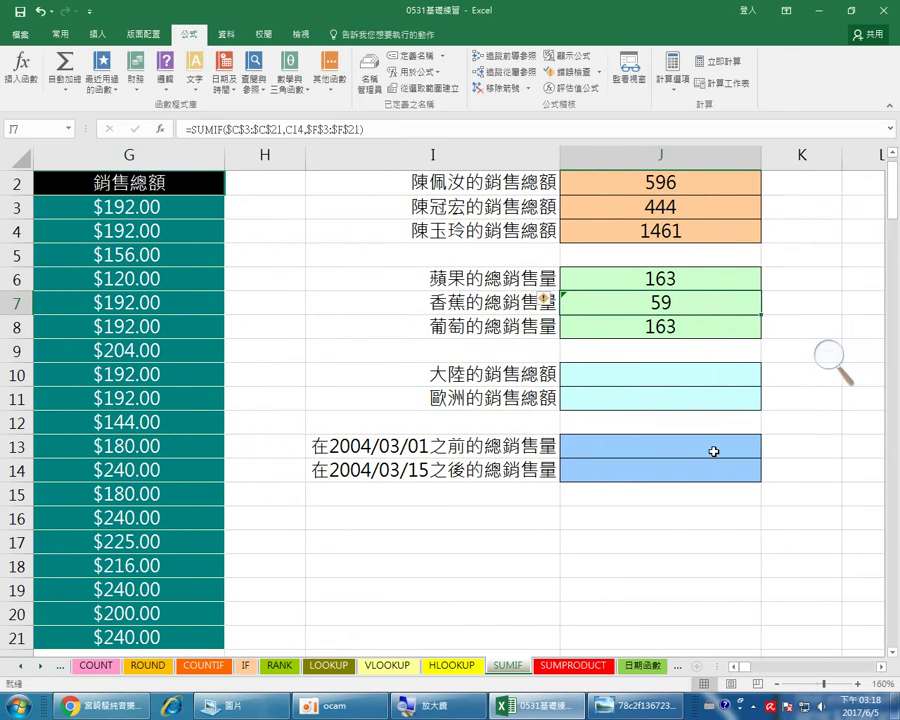
Change the Criteria of the grape (葡萄) SUMIF formula in J8 to the grape cell C19
click(678, 328)
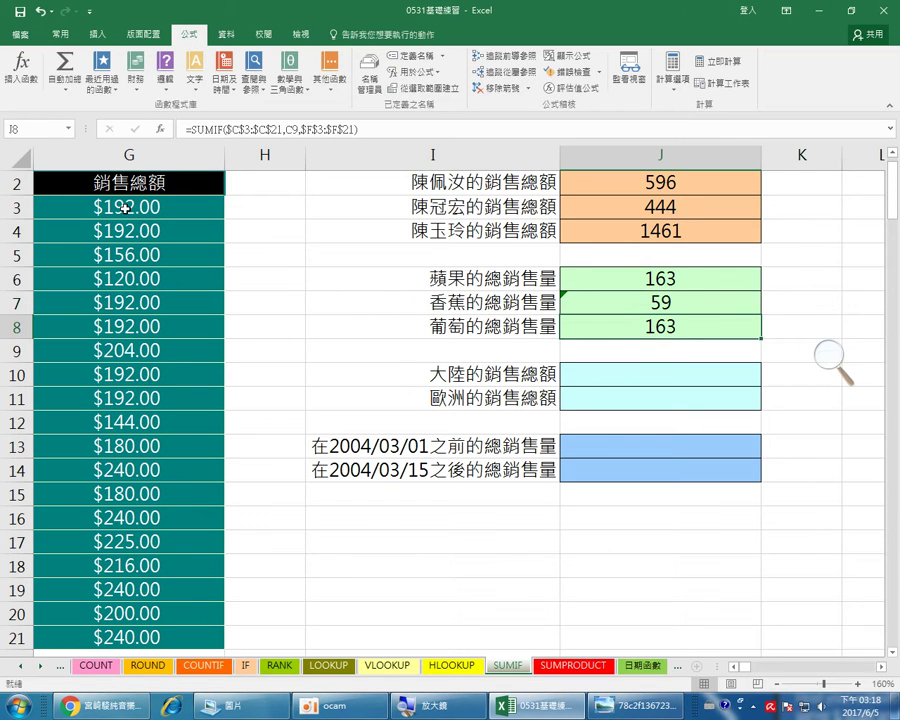
click(20, 64)
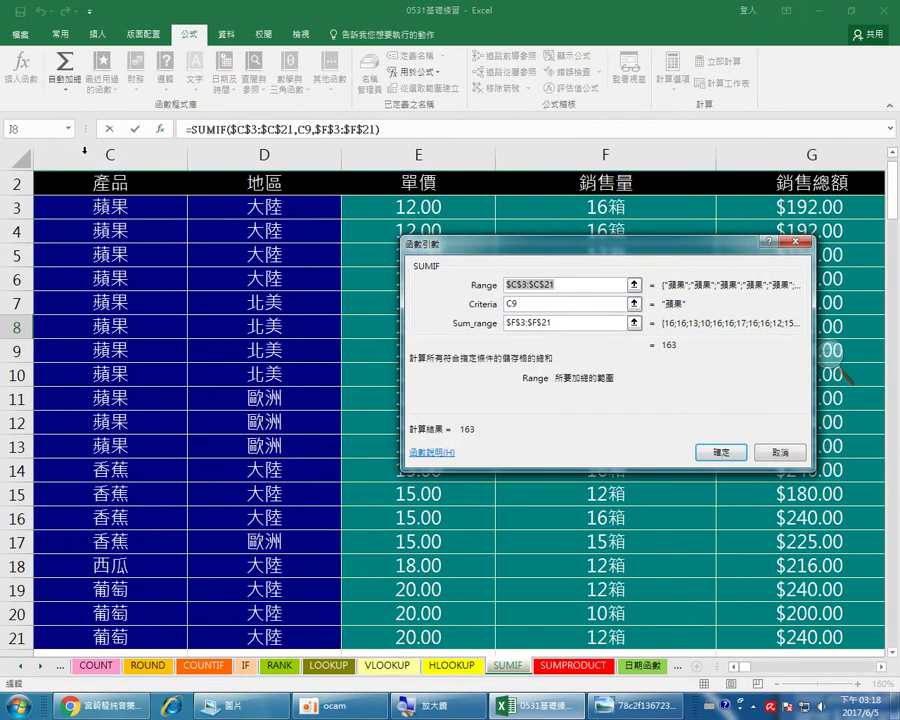
click(510, 304)
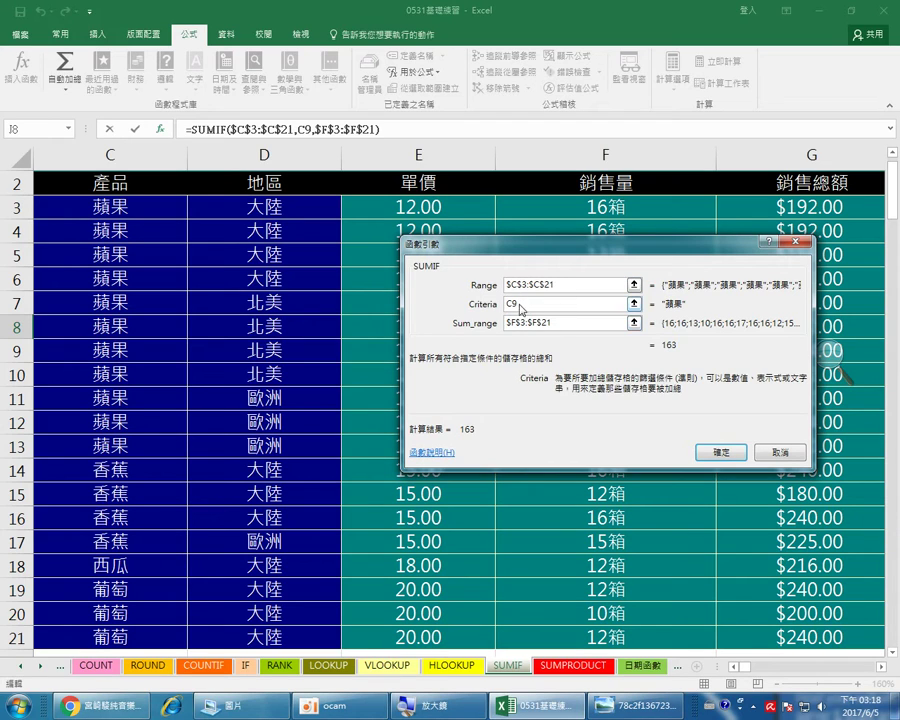
key(BackSpace)
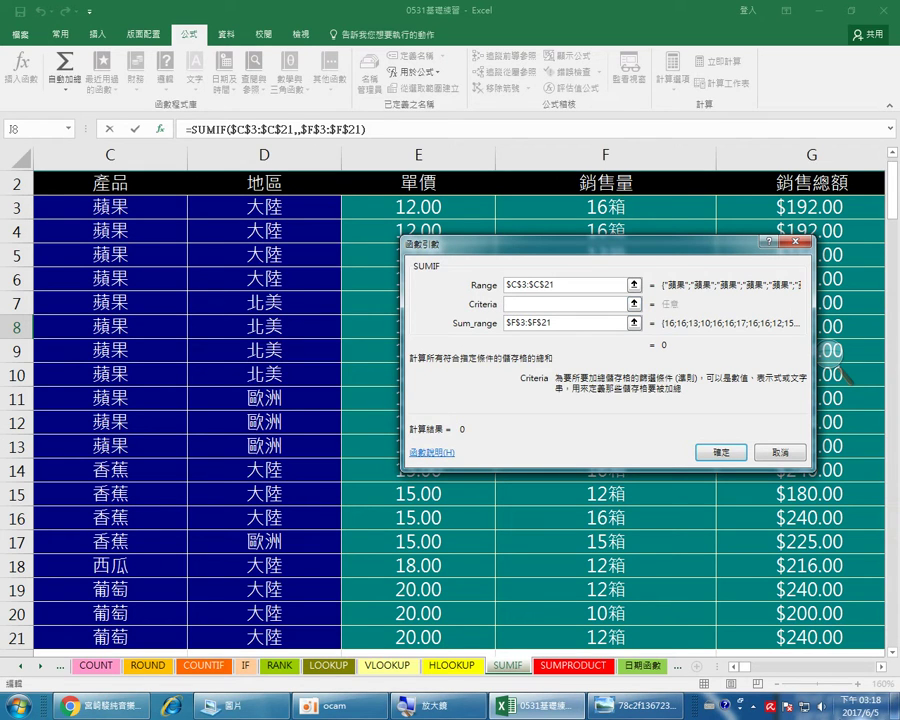
click(880, 667)
click(880, 667)
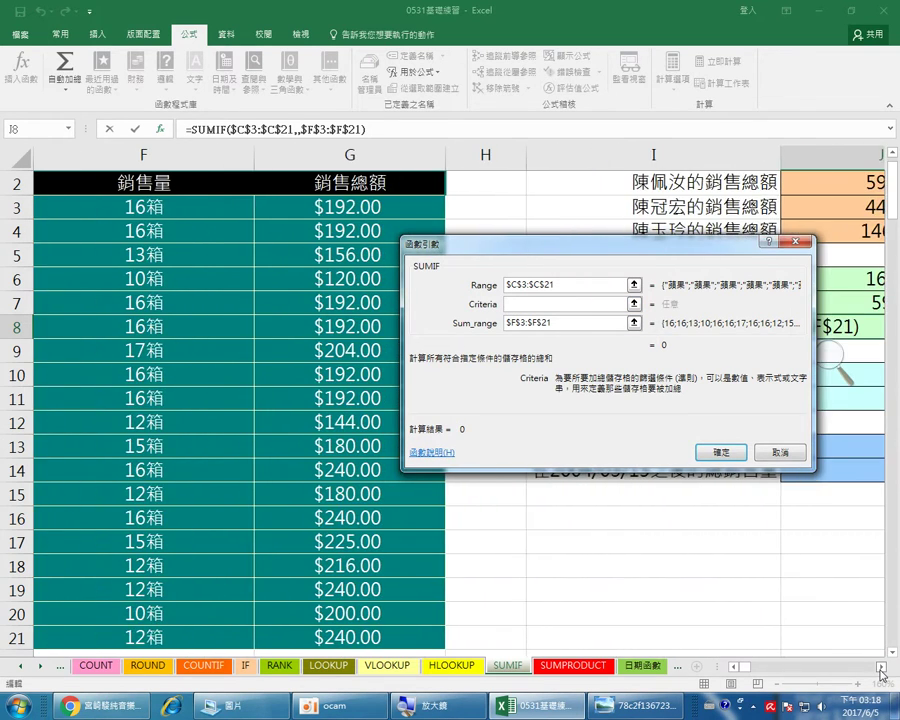
drag(741, 250, 587, 251)
click(735, 667)
click(735, 667)
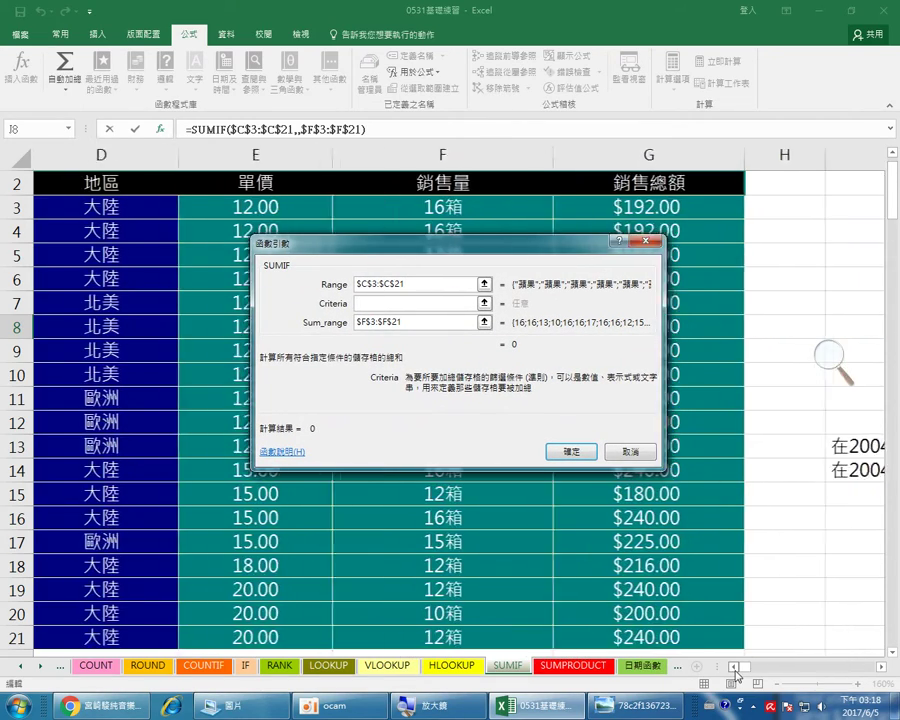
click(735, 667)
click(735, 667)
drag(401, 240, 629, 270)
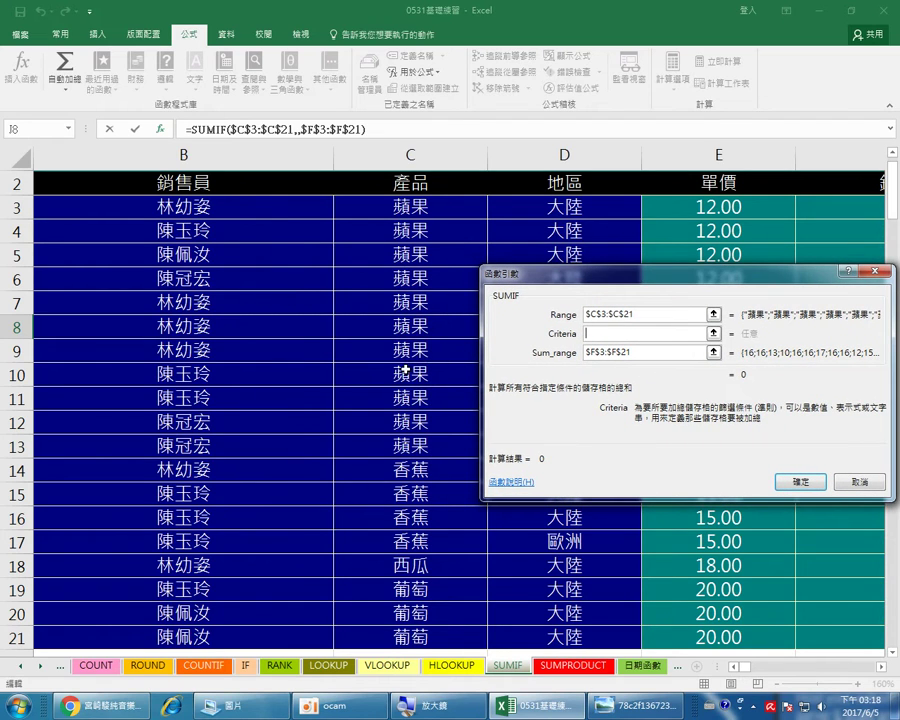
click(392, 591)
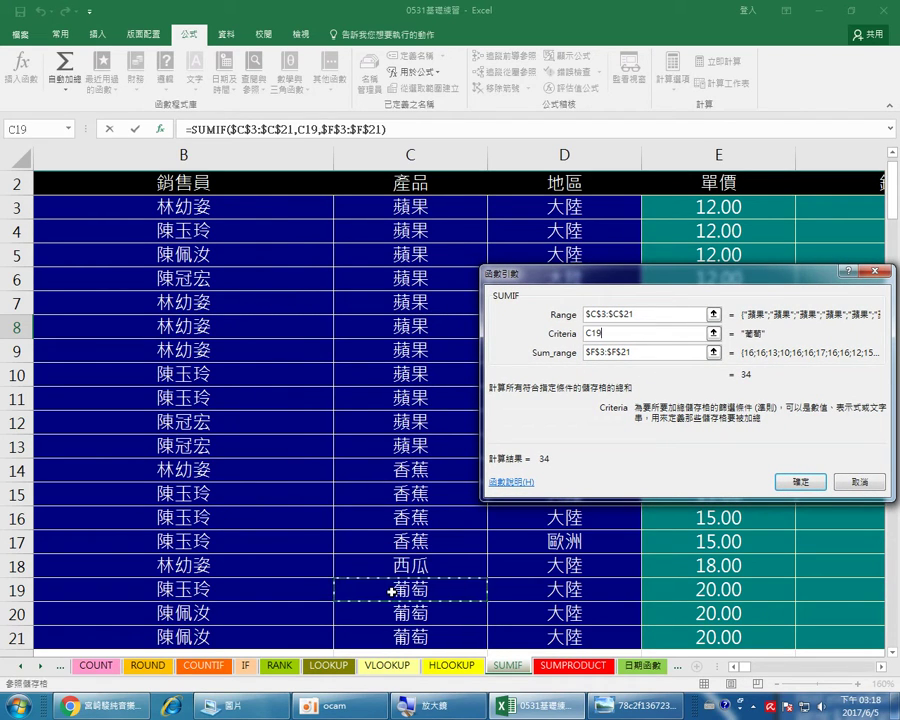
drag(566, 310, 459, 229)
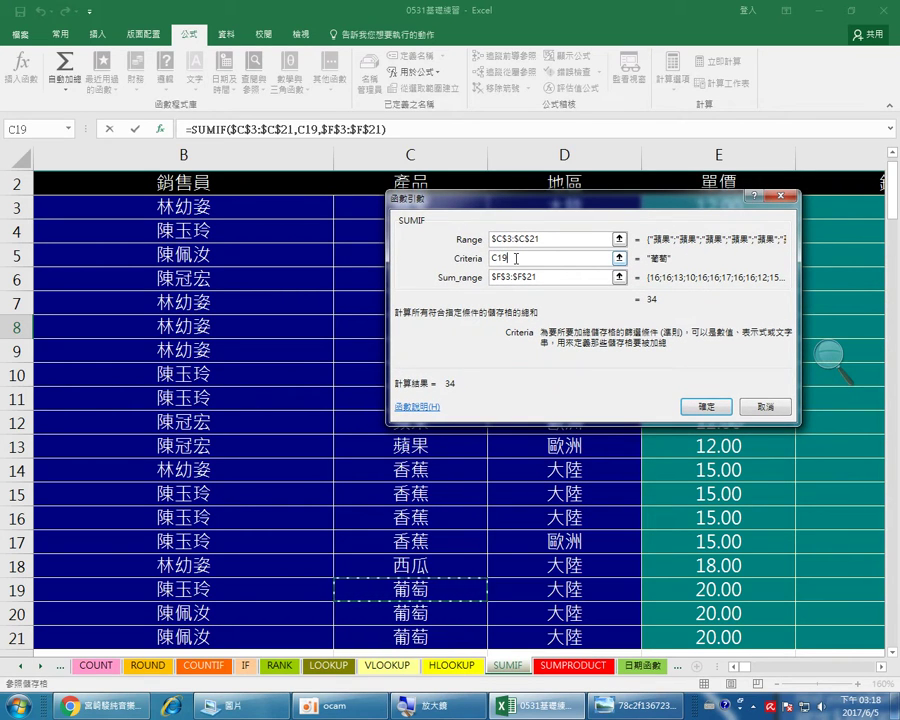
click(706, 406)
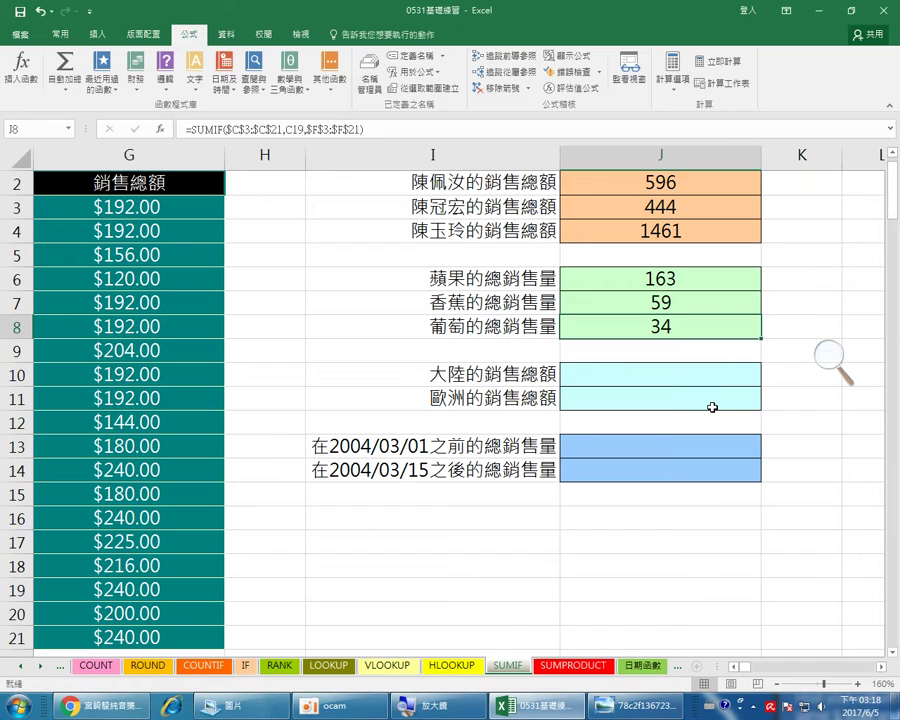
Examine the fruit SUMIF formulas in J6:J8 and the empty region and date total rows below them
click(694, 303)
click(688, 284)
click(682, 301)
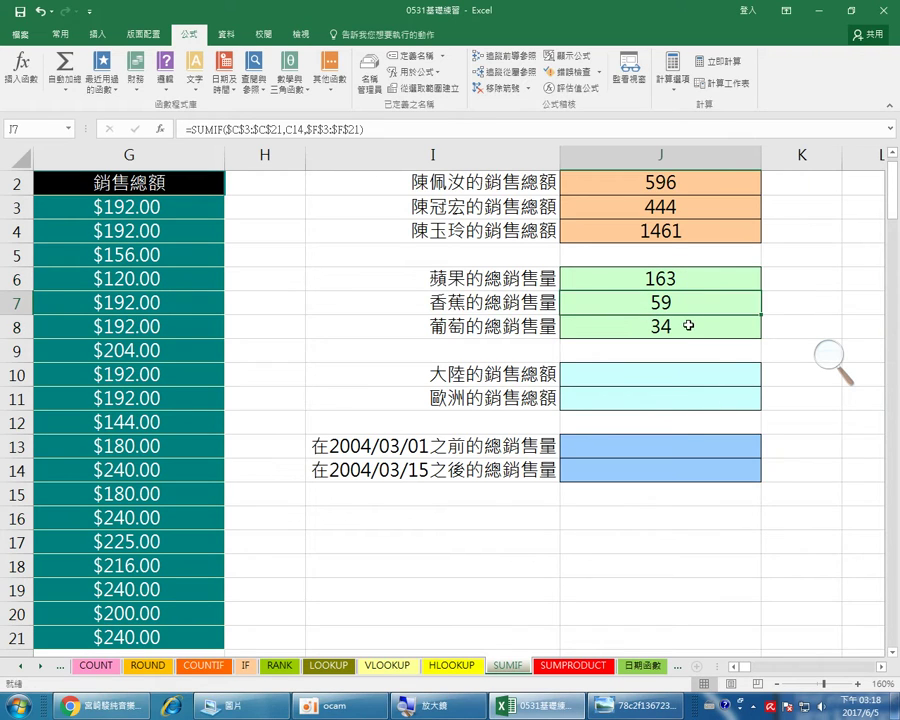
click(688, 326)
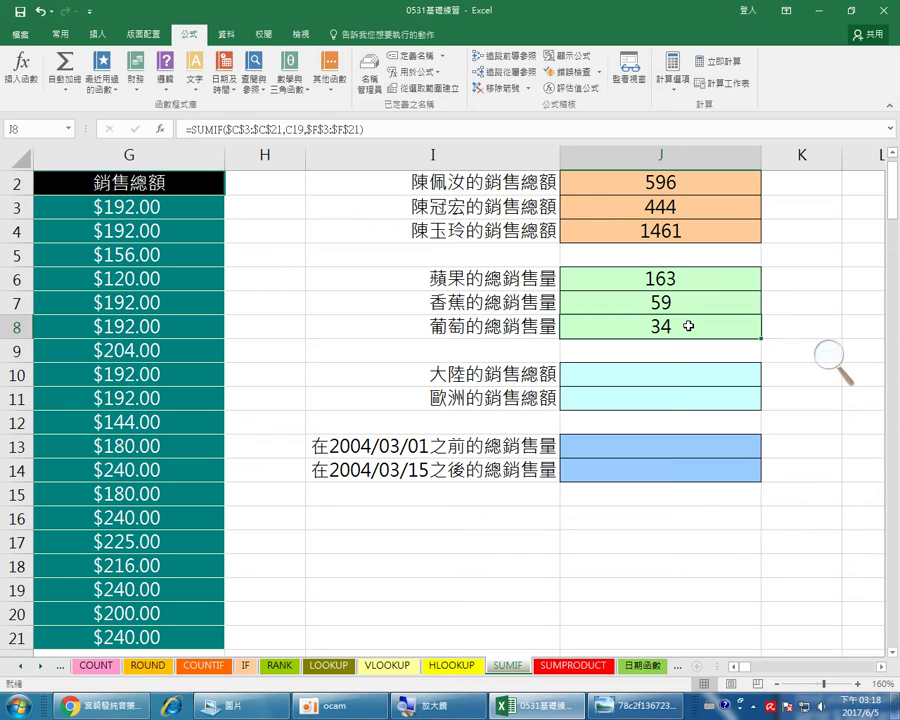
click(643, 374)
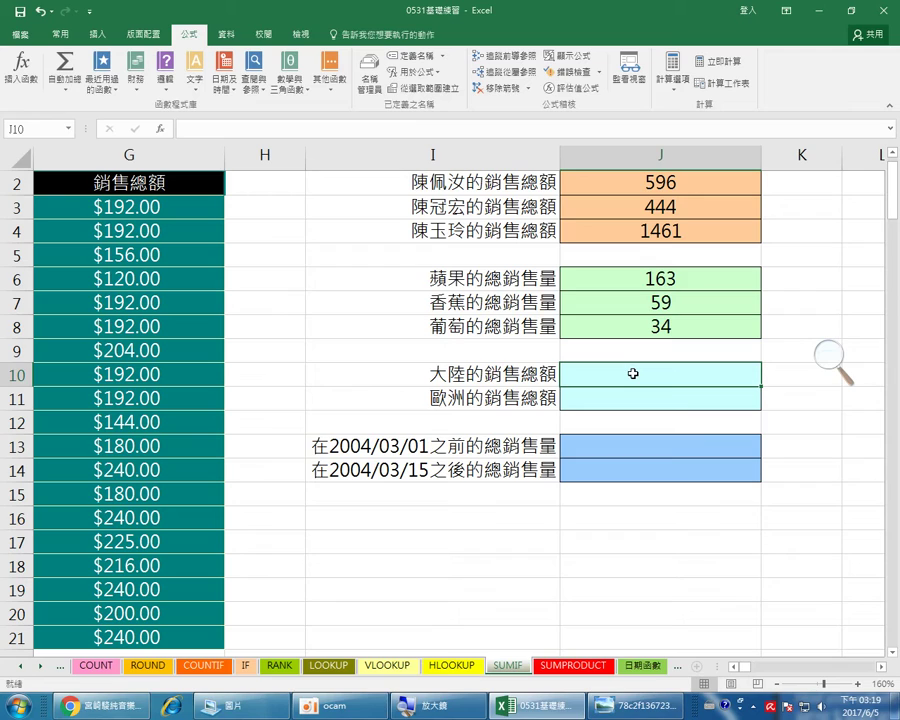
click(626, 449)
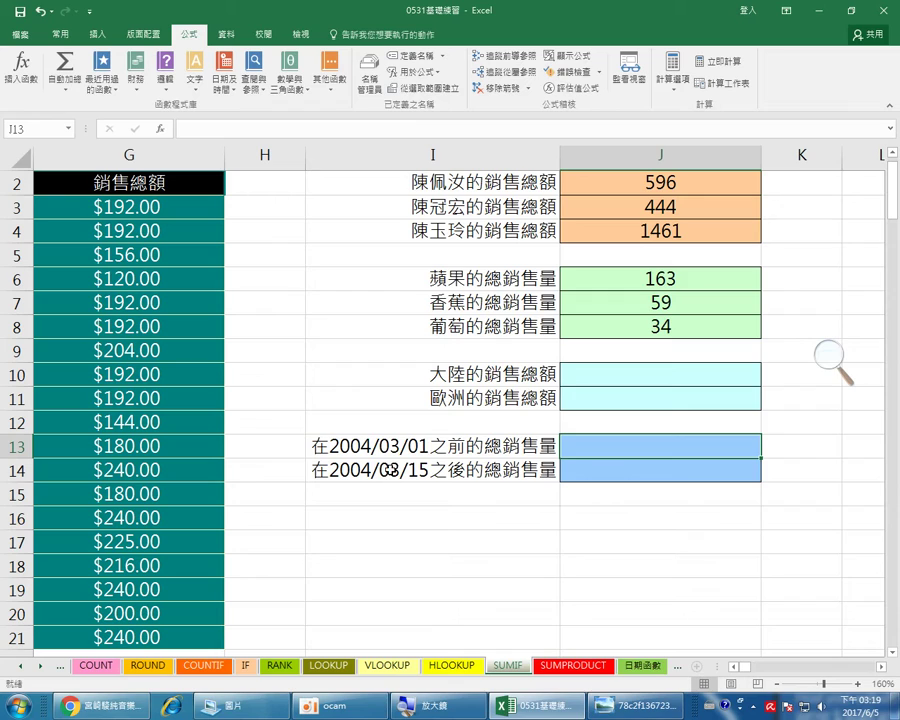
click(396, 451)
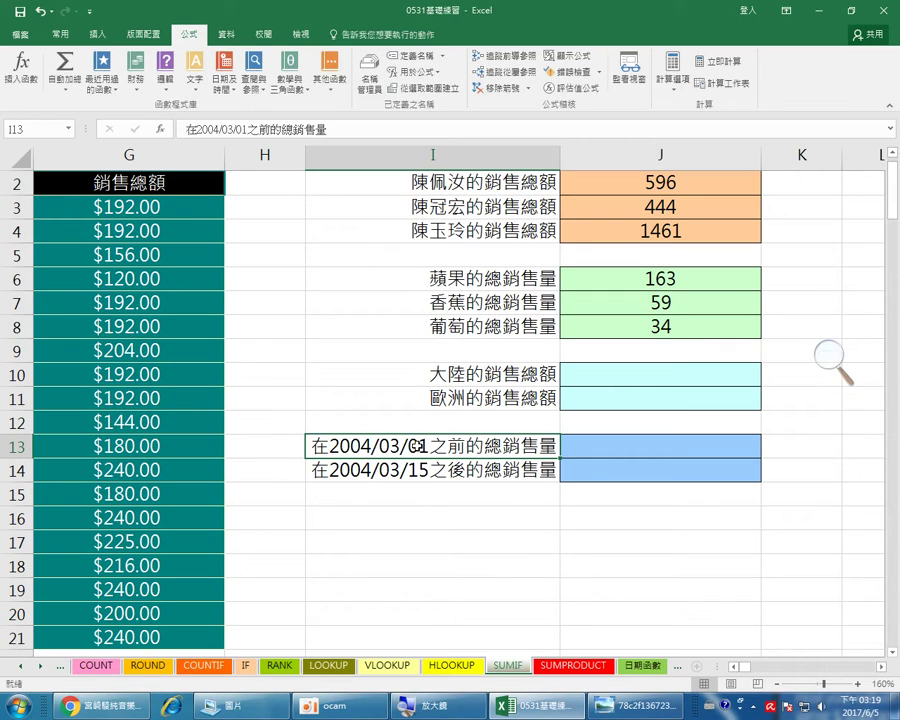
Insert a SUMIF function in J13 with the date column (日期) cells A3:A21 as its Range
click(603, 447)
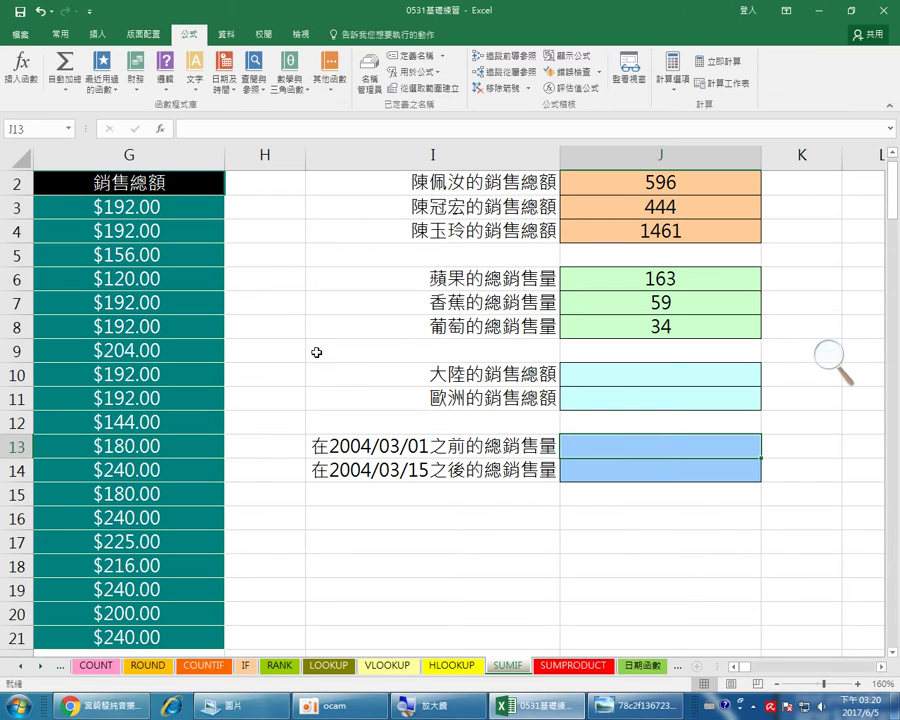
click(108, 94)
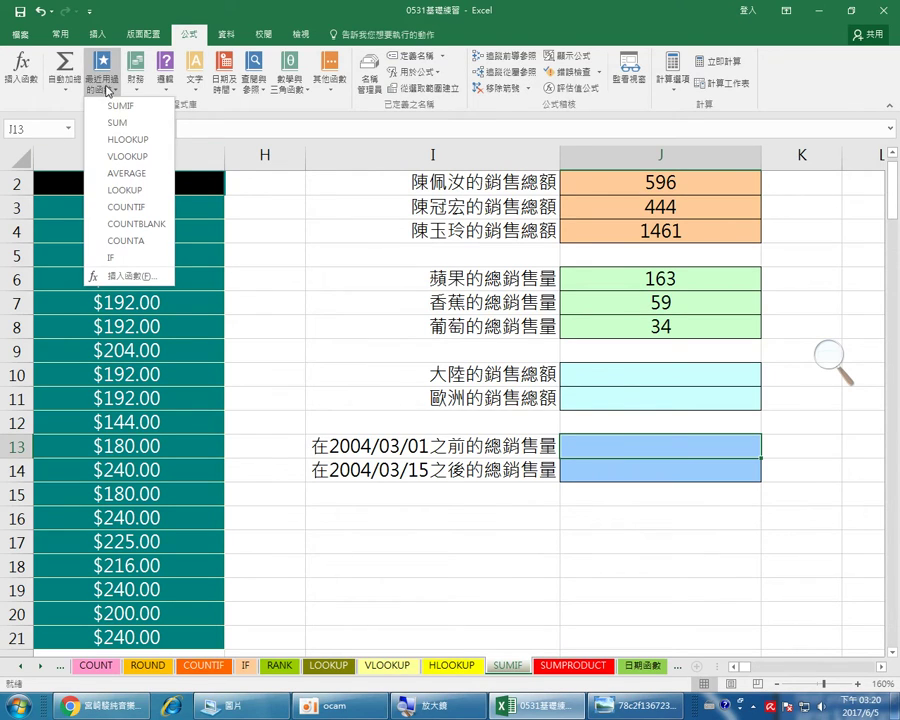
click(114, 108)
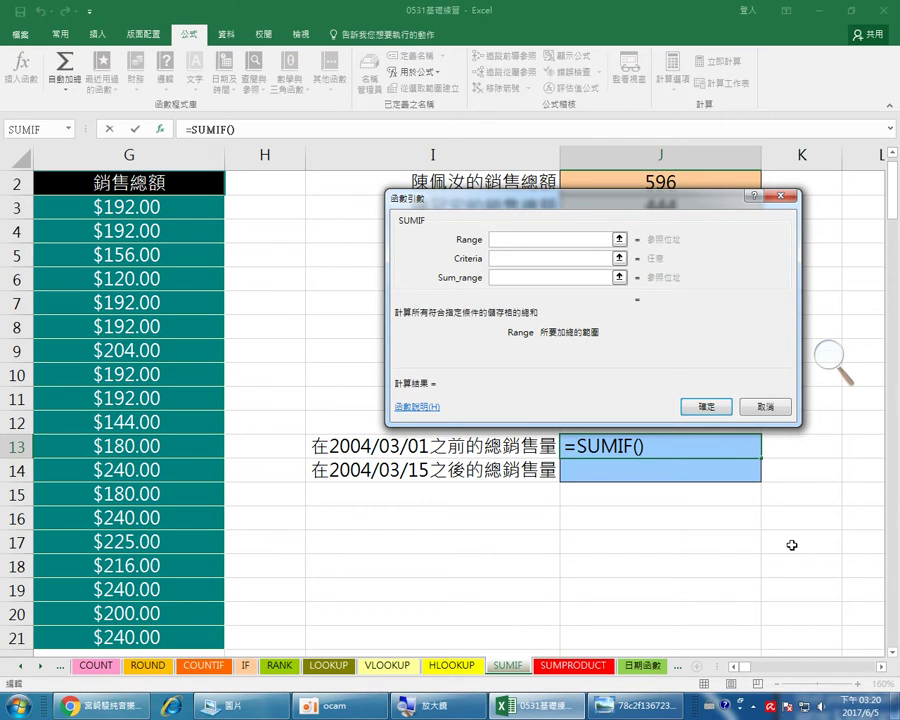
click(734, 667)
click(734, 667)
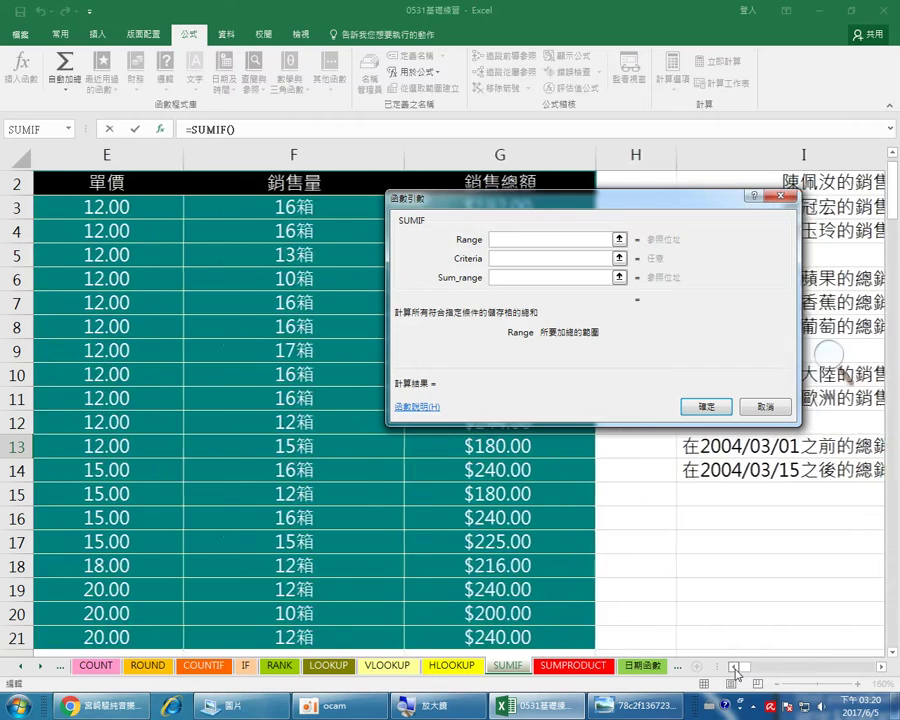
click(734, 667)
click(734, 667)
click(734, 667)
click(734, 668)
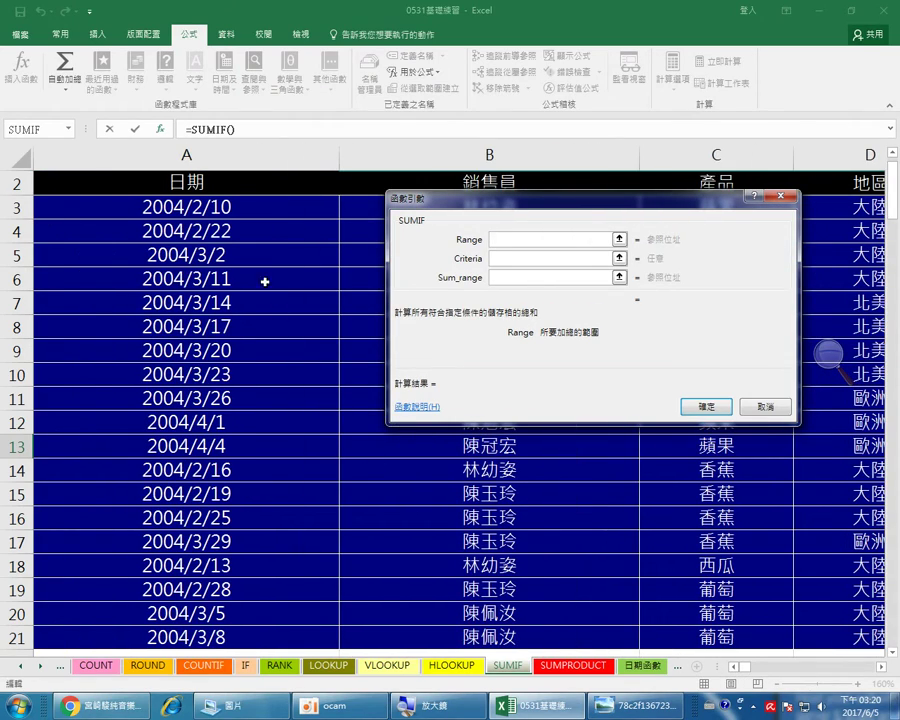
click(250, 209)
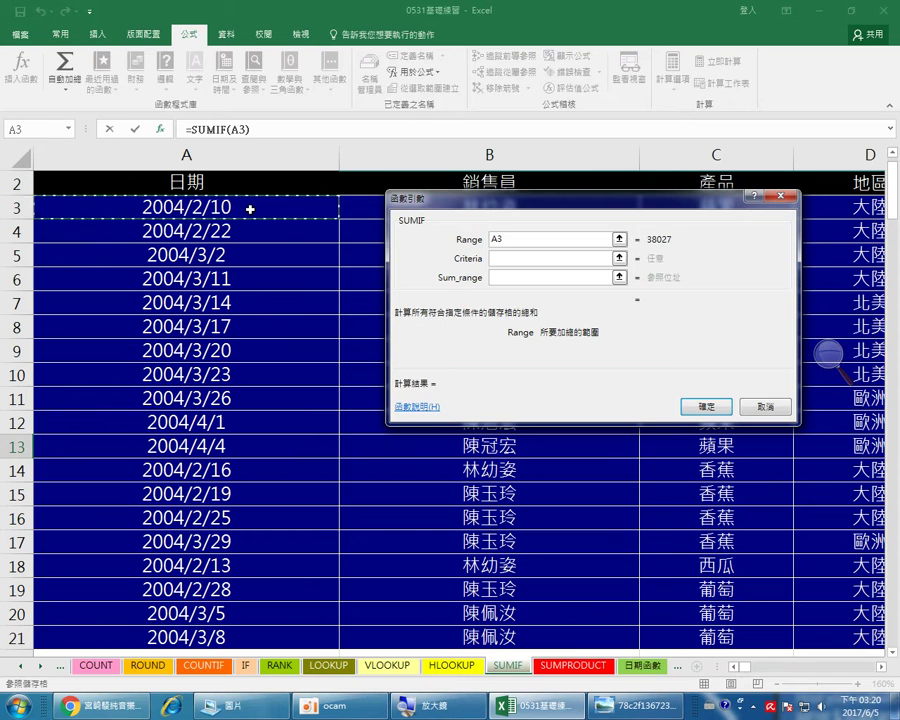
scroll(277, 413, down, 3)
shift+click(277, 413)
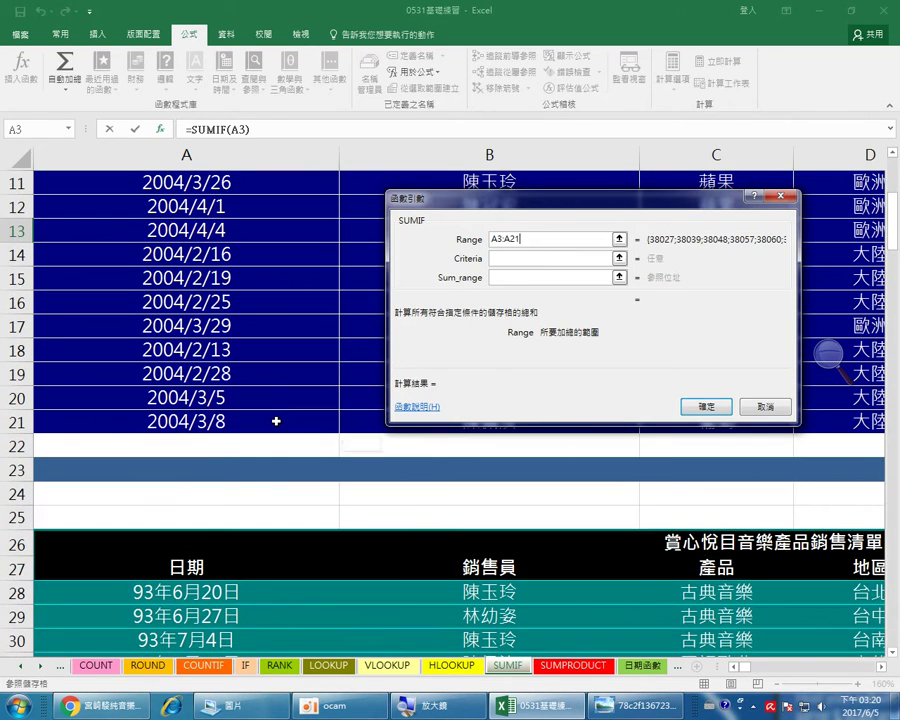
Make the date Range an absolute reference, $A$3:$A$21
scroll(280, 285, up, 2)
scroll(280, 285, up, 2)
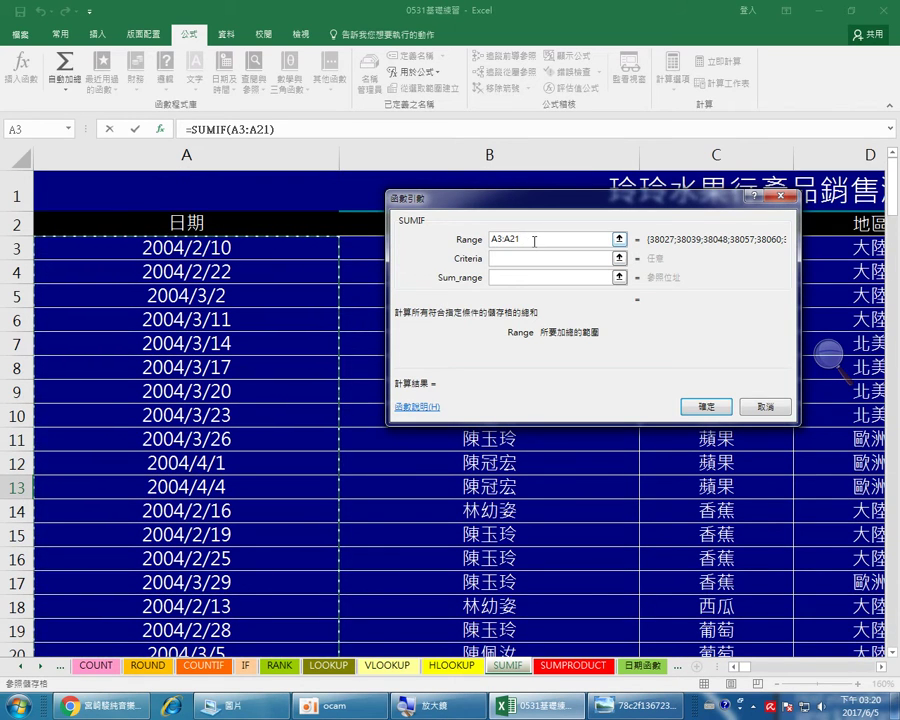
key(F4)
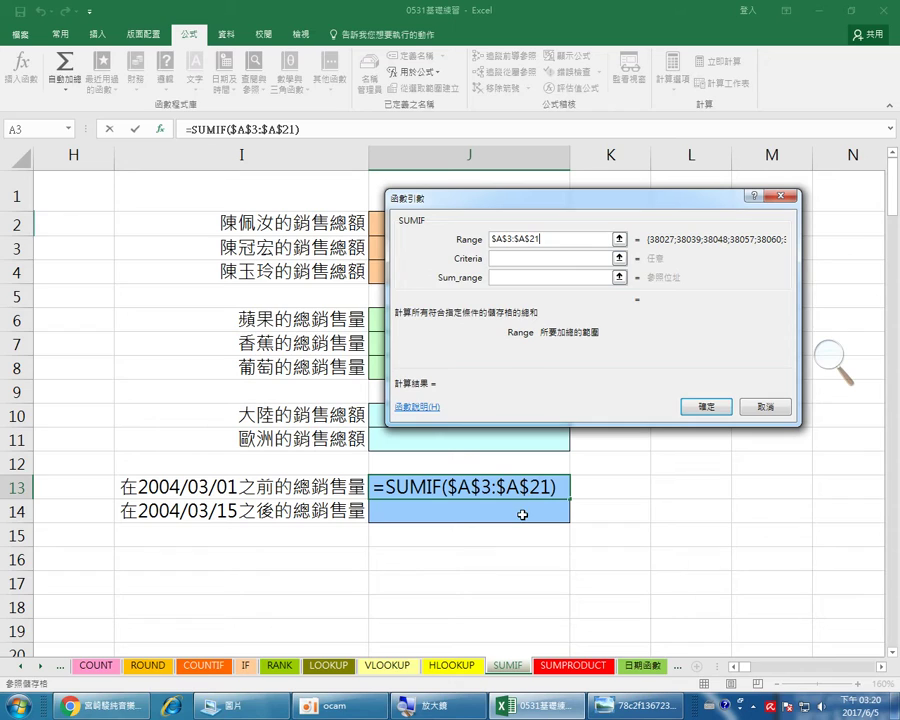
Set the Criteria of the J13 SUMIF function to dates up to 2004/3/1, "<=2004/3/1"
click(510, 259)
click(830, 358)
click(846, 361)
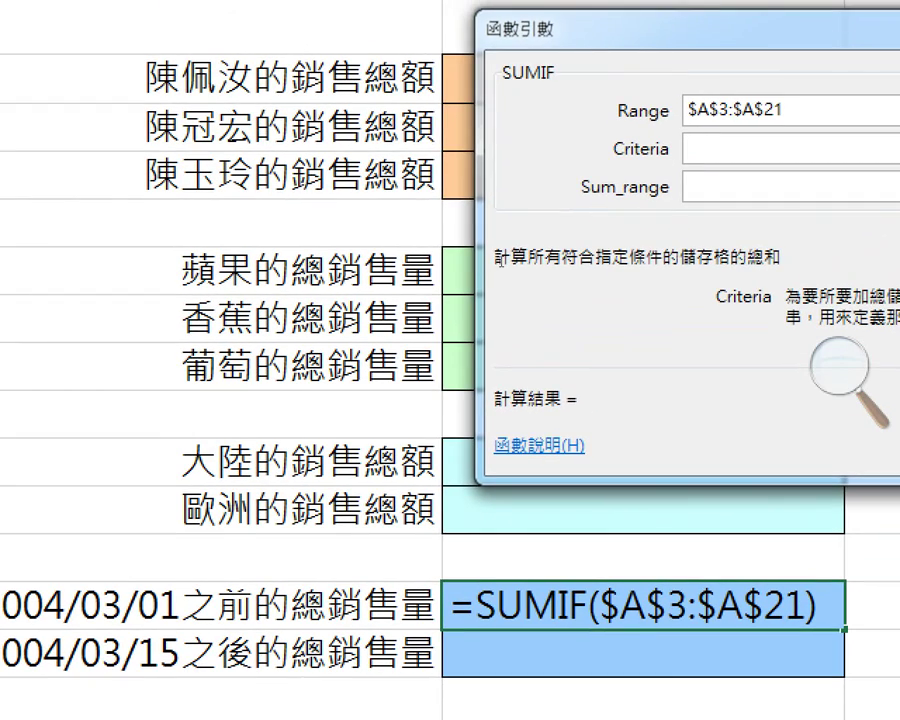
drag(560, 29, 362, 43)
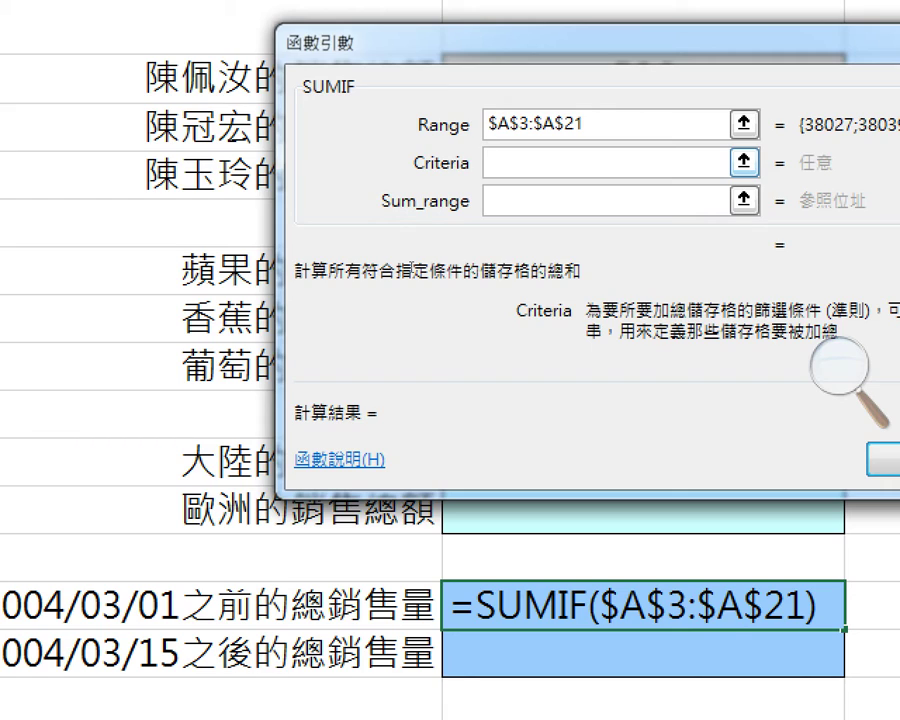
text(<)
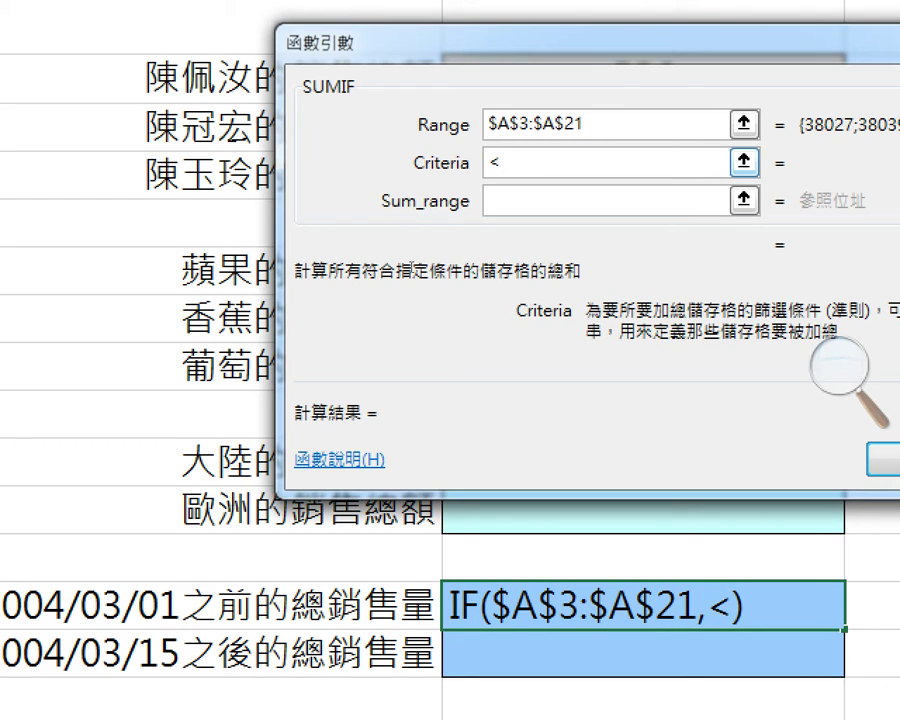
text(=)
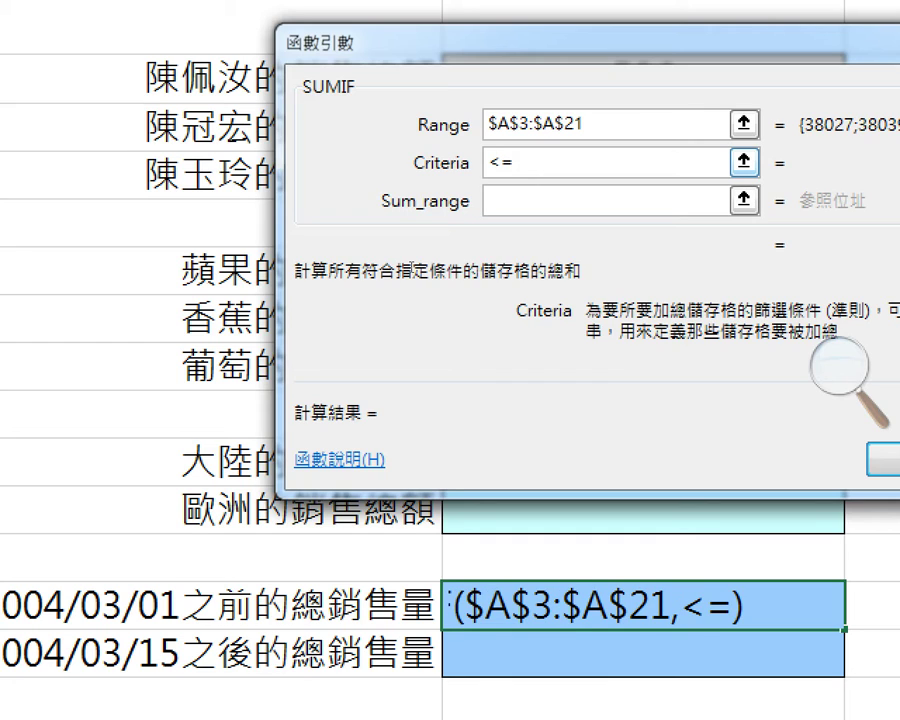
text(2004)
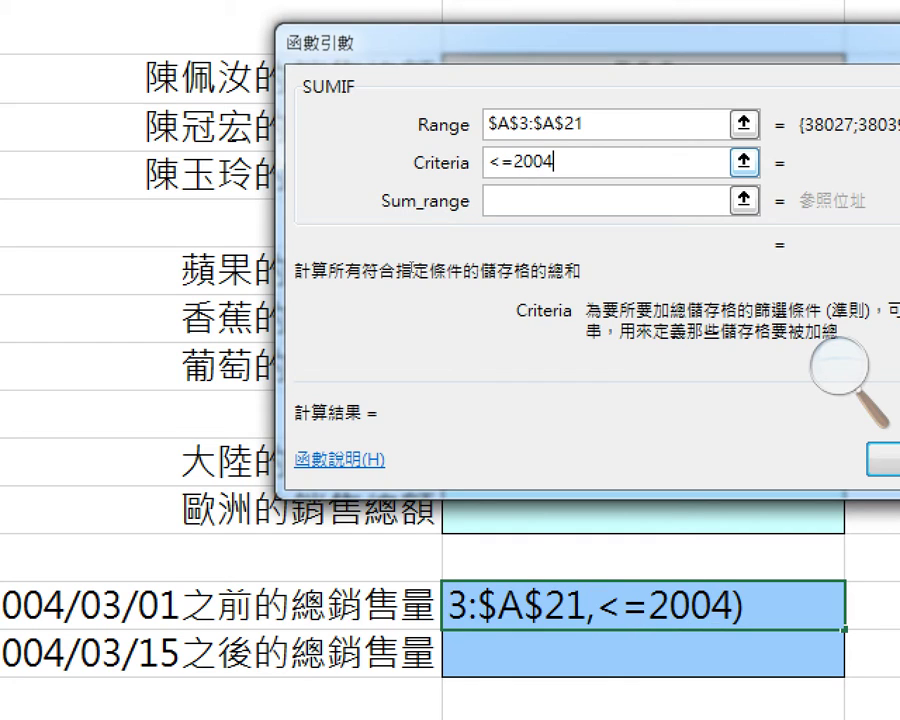
text(/3/1)
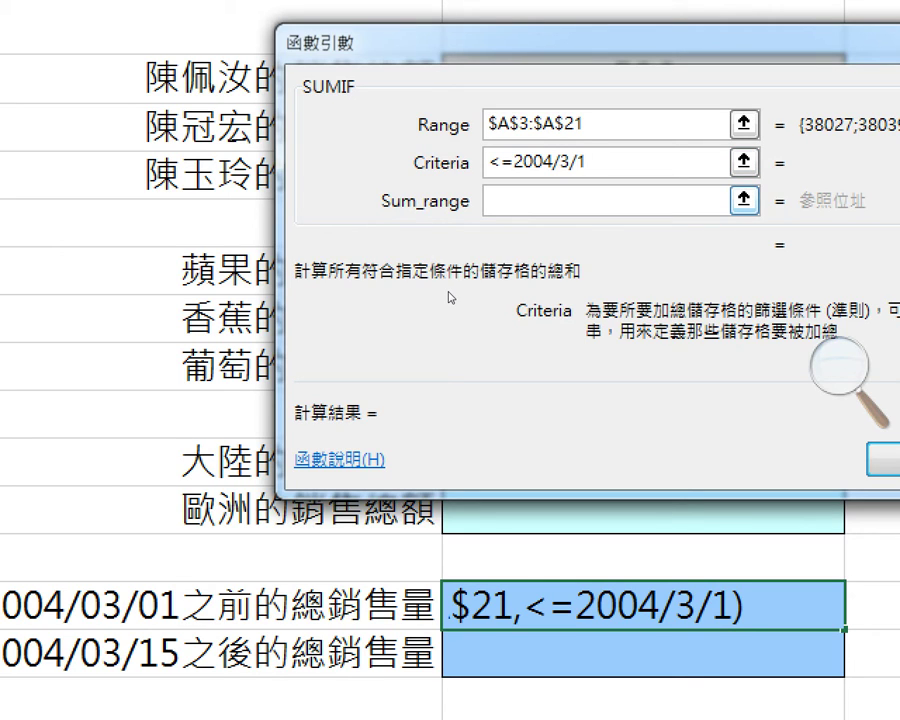
key(Tab)
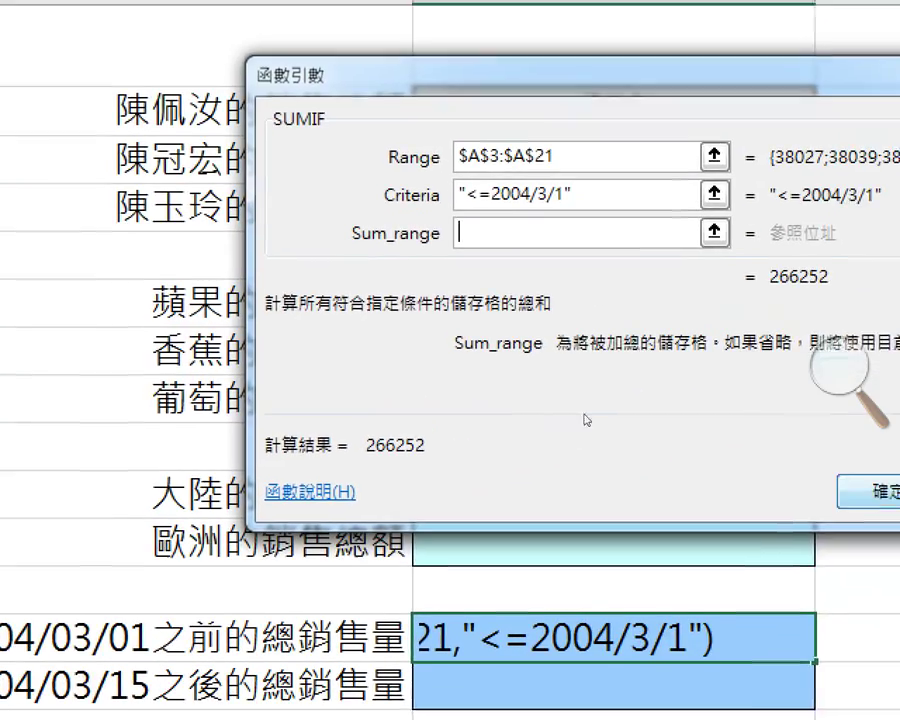
Set the Sum_range to the quantity column (銷售量) as the absolute reference $F$3:$F$21 and apply the J13 formula
key(super+minus)
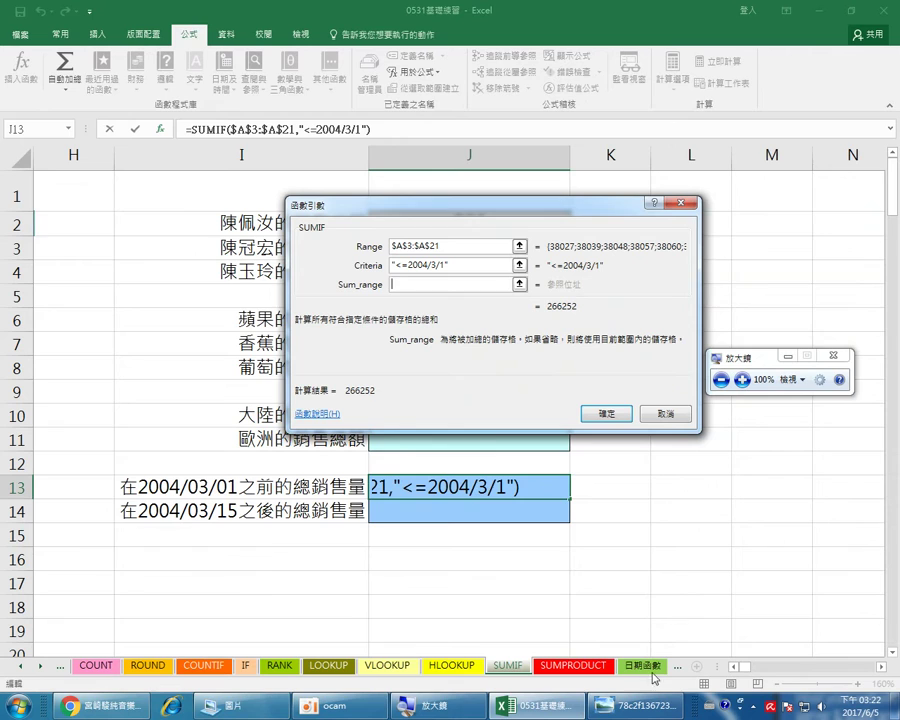
scroll(352, 455, left, 3)
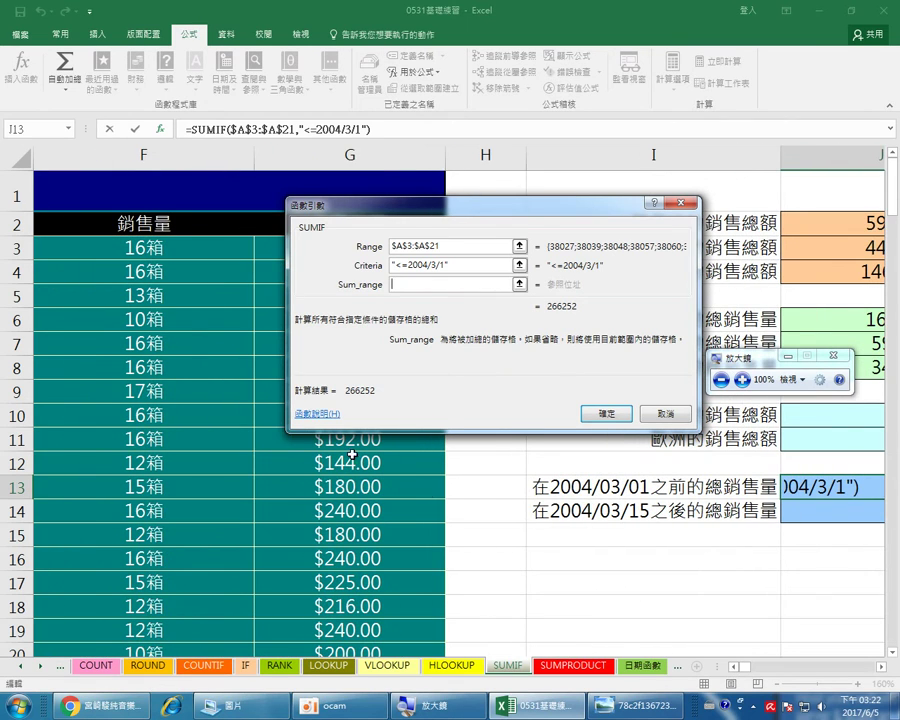
click(198, 249)
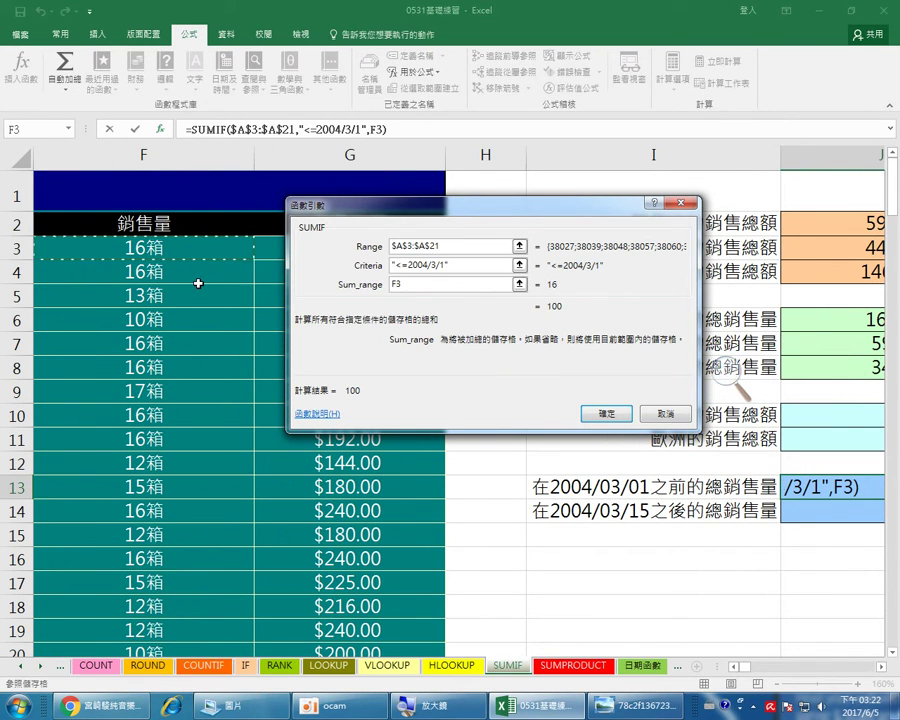
scroll(208, 421, down, 2)
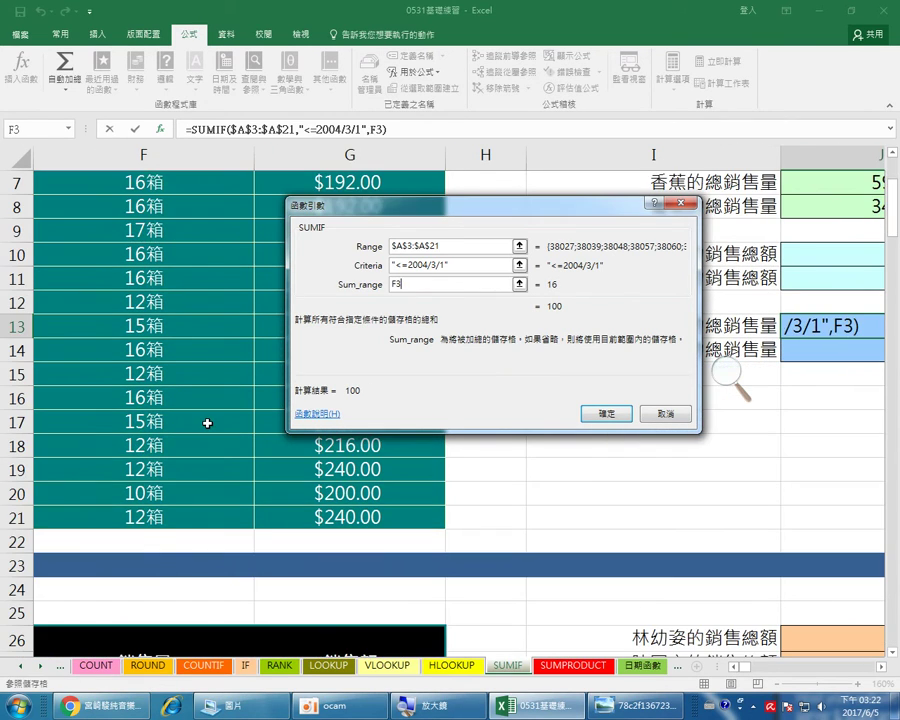
shift+click(210, 514)
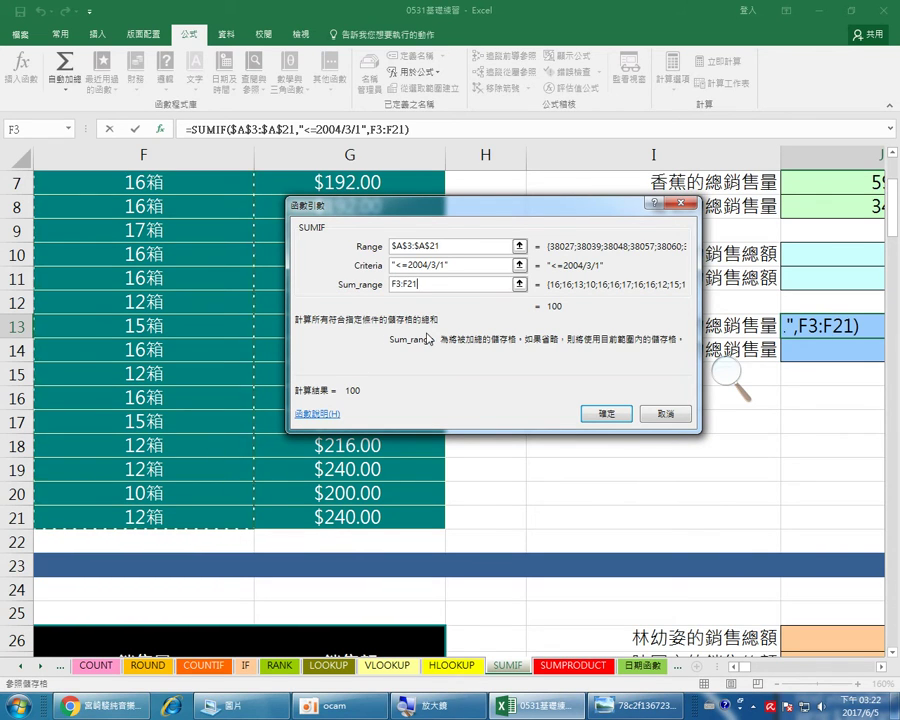
key(F4)
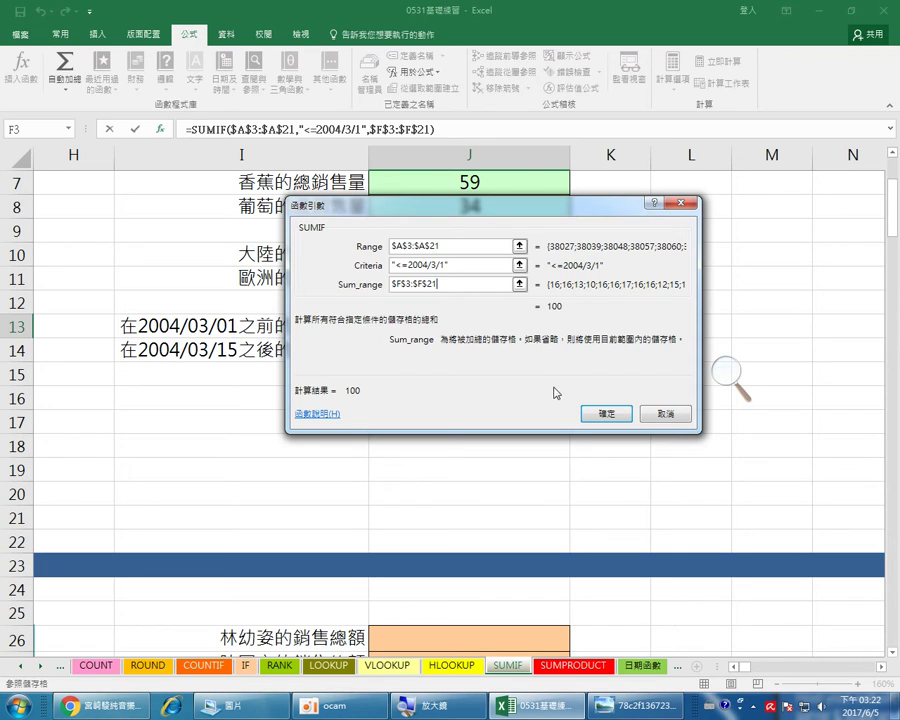
click(600, 411)
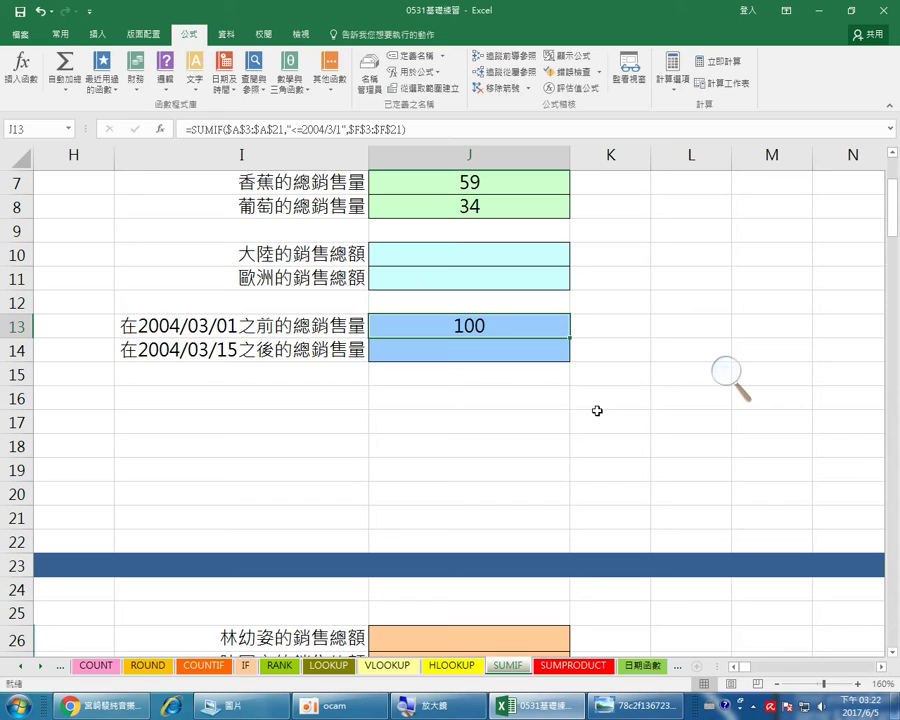
Copy the J13 formula down to J14 and change the comparison operator in its Criteria to >=
drag(570, 338, 568, 357)
click(500, 354)
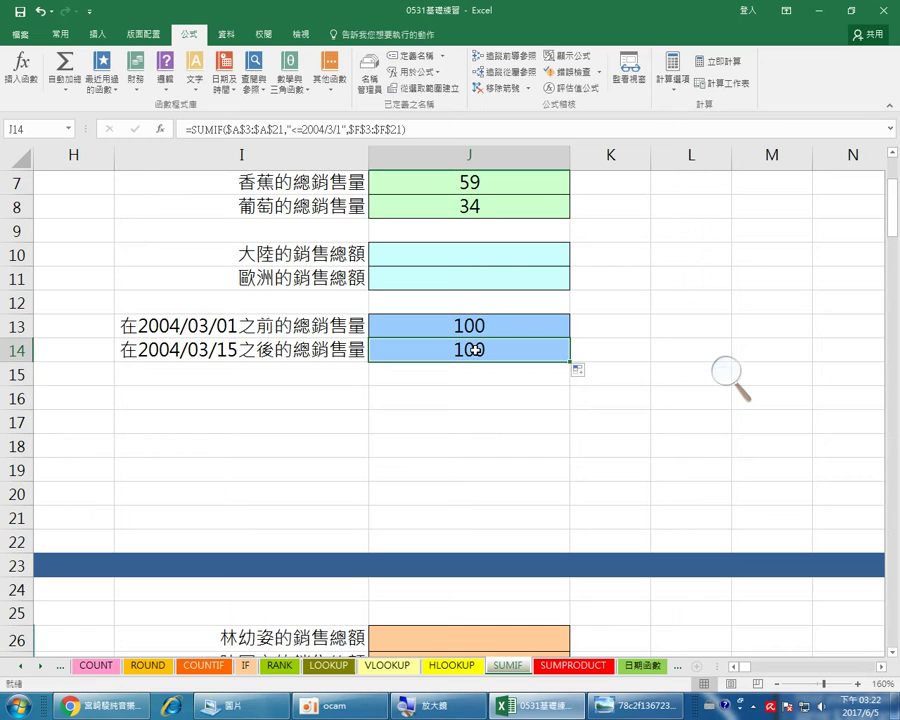
click(22, 80)
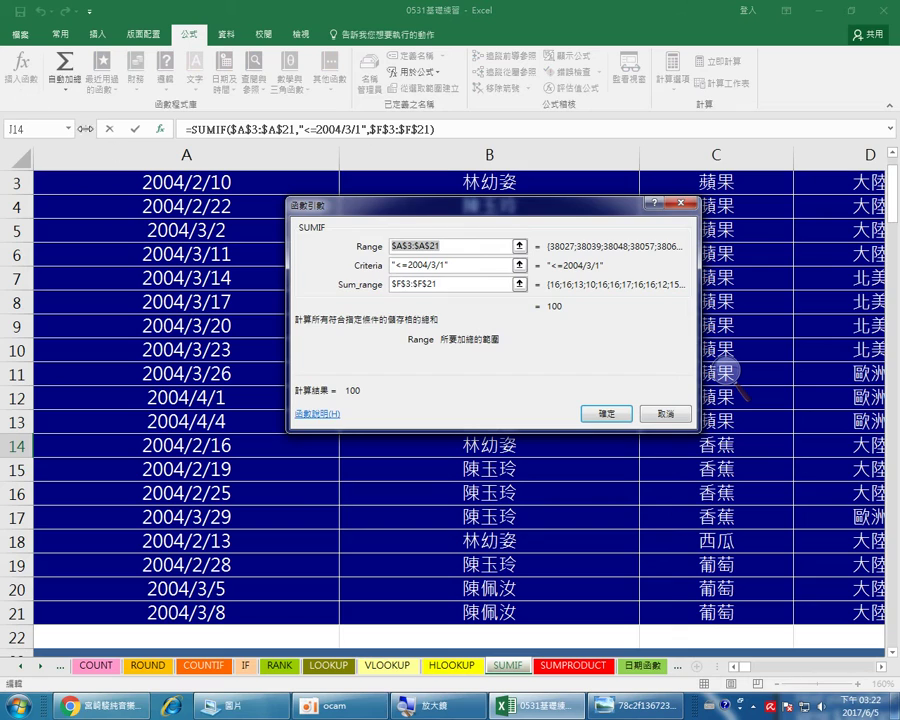
click(881, 667)
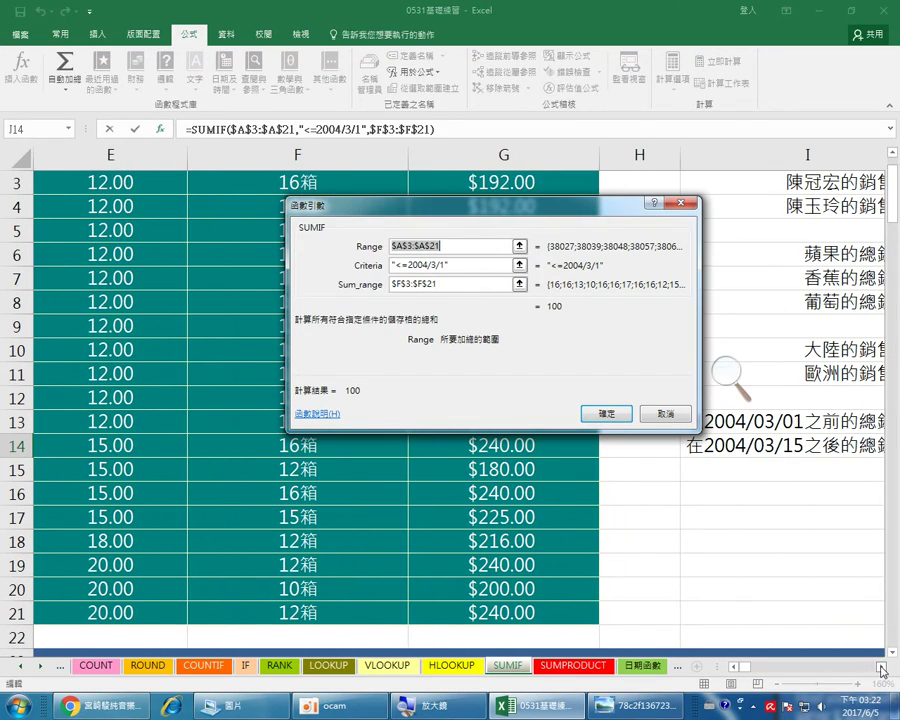
click(730, 373)
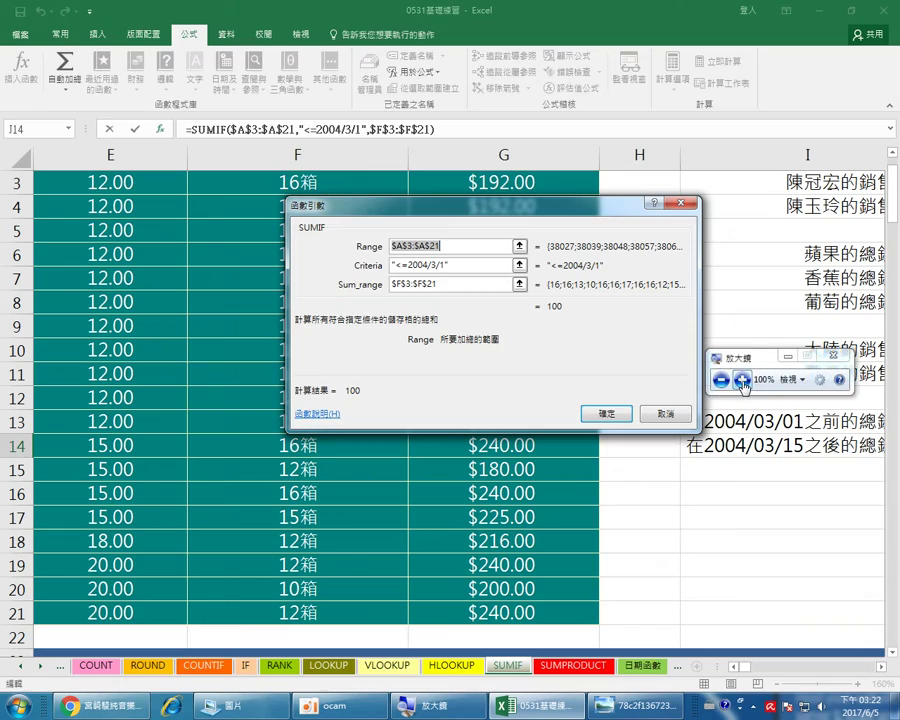
click(742, 380)
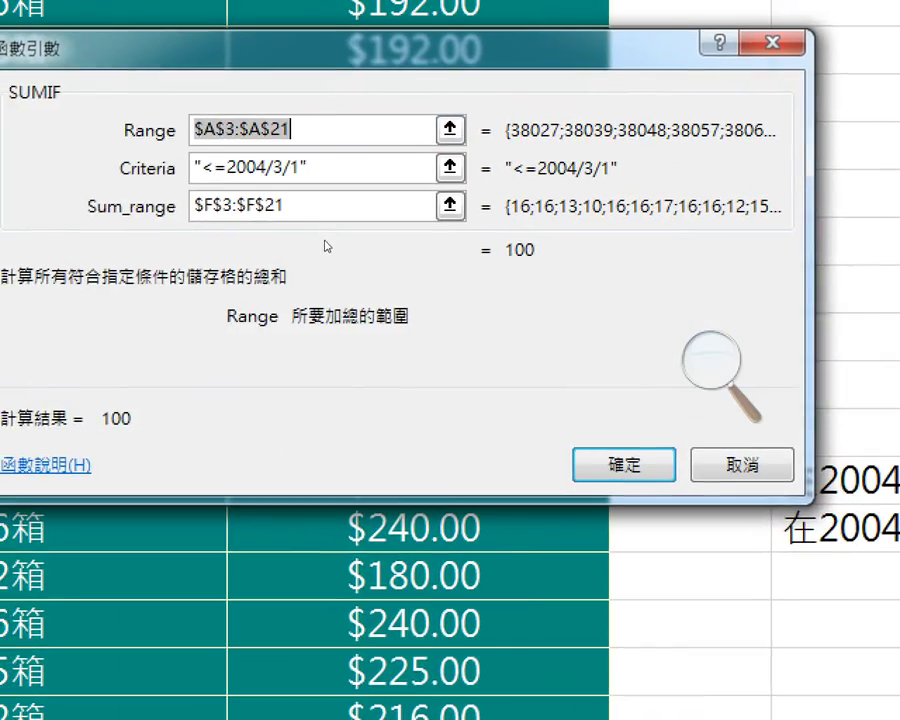
key(Tab)
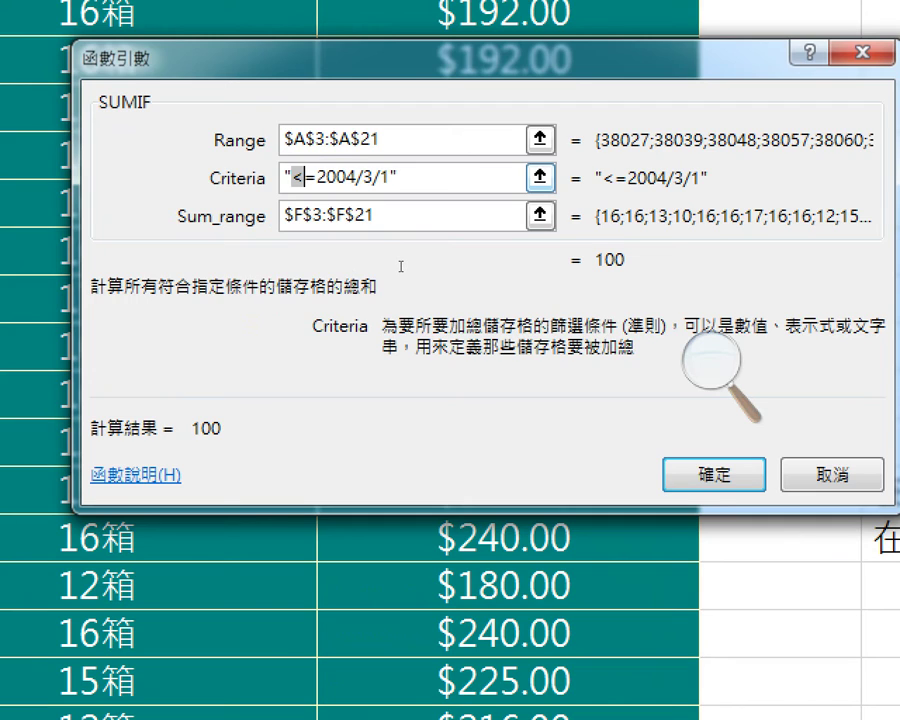
text(>)
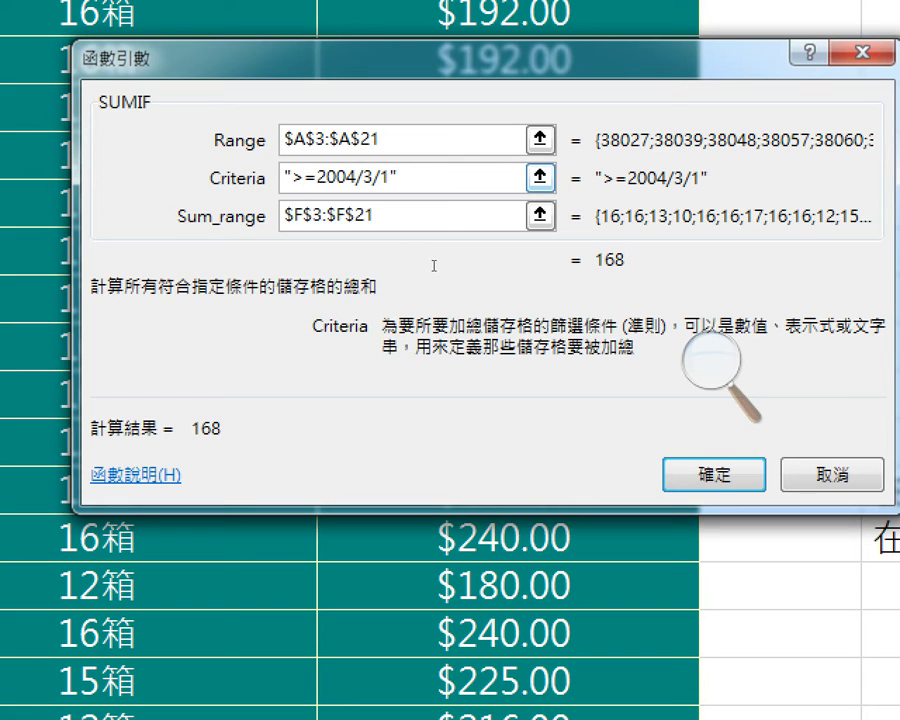
Set the date in the J14 Criteria to 2004/3/15, keeping the >= operator, and apply the formula
key(End)
key(shift+Left)
text(15)
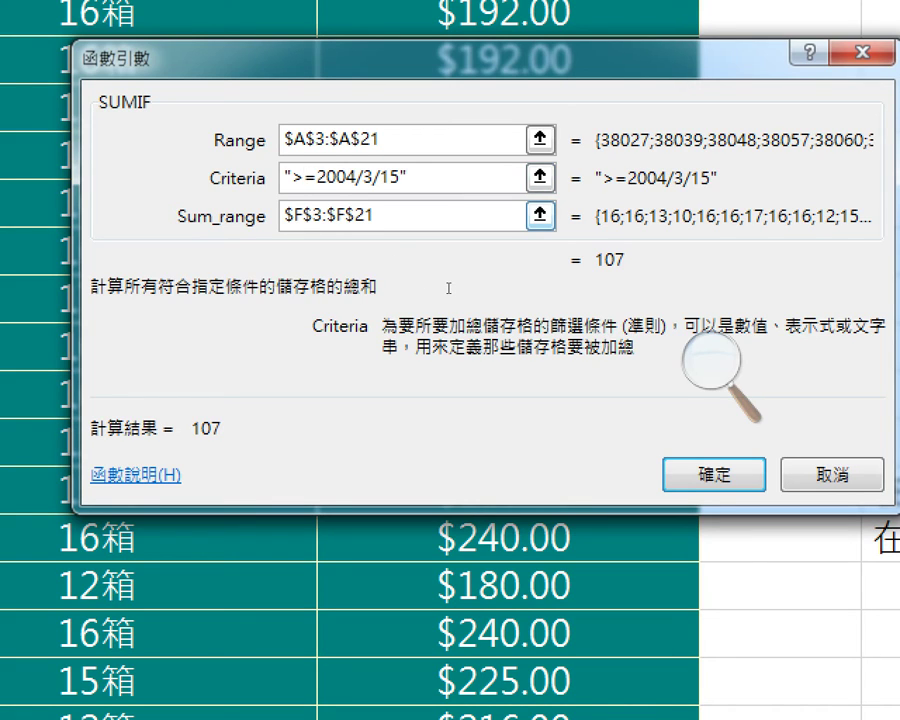
key(Delete)
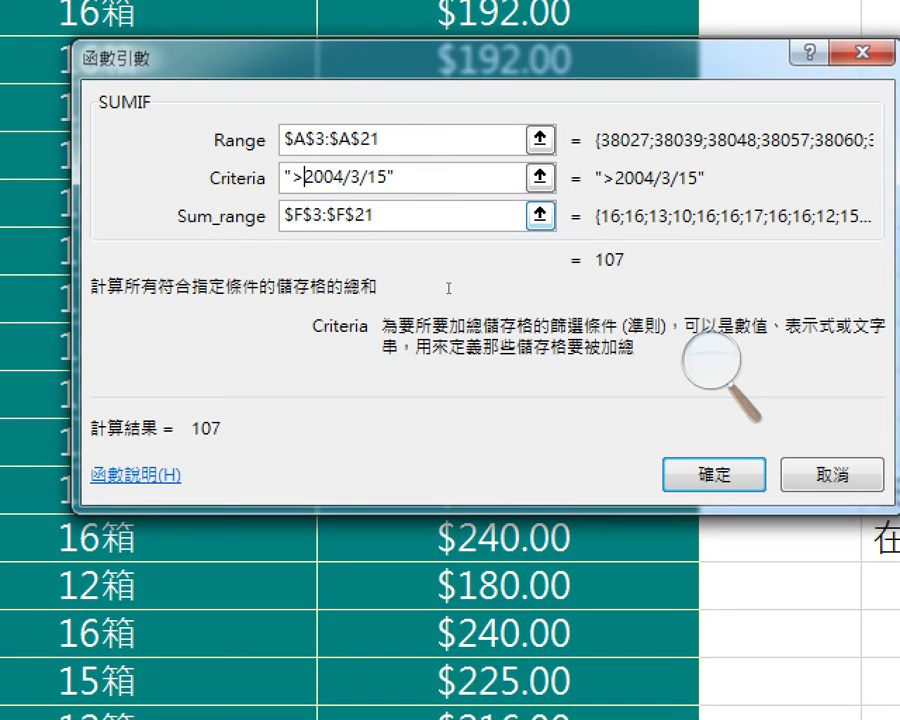
text(=)
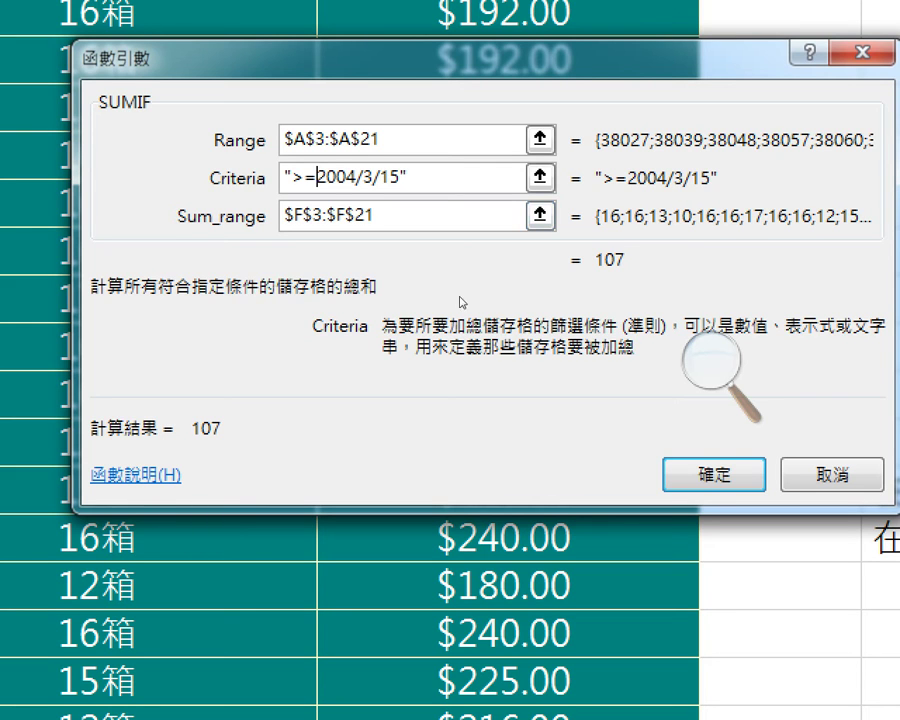
key(Return)
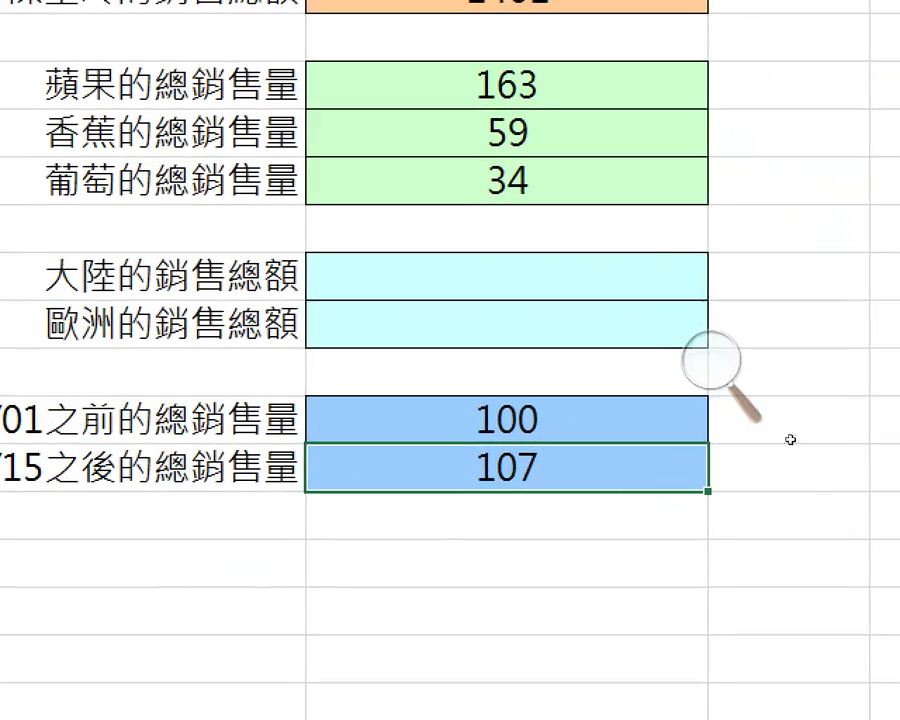
Review the date-based SUMIF totals in J13:J14 and the formula behind J13
click(735, 380)
click(762, 404)
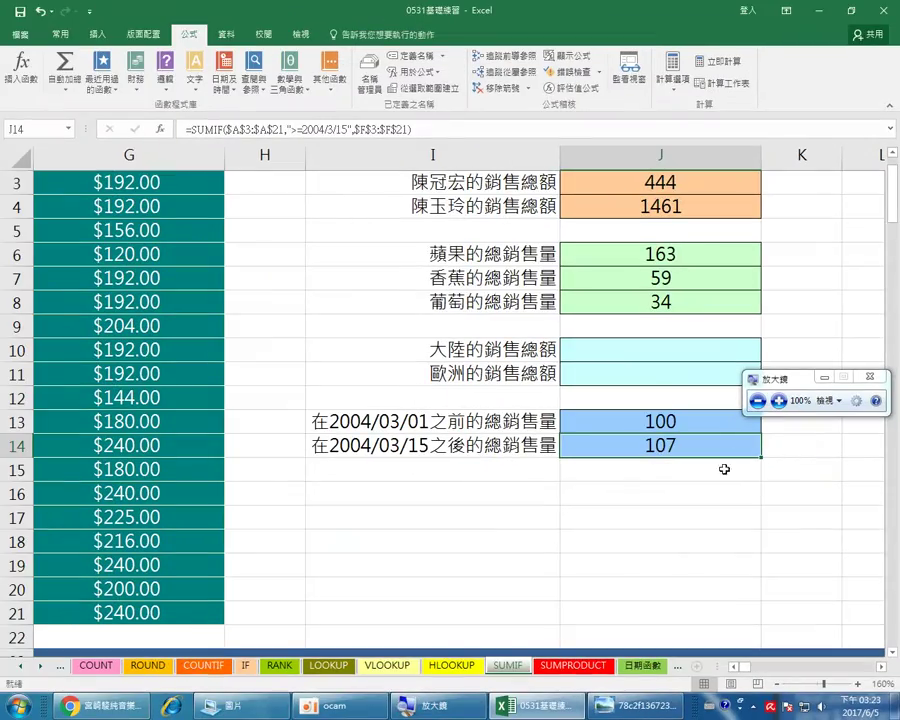
click(701, 422)
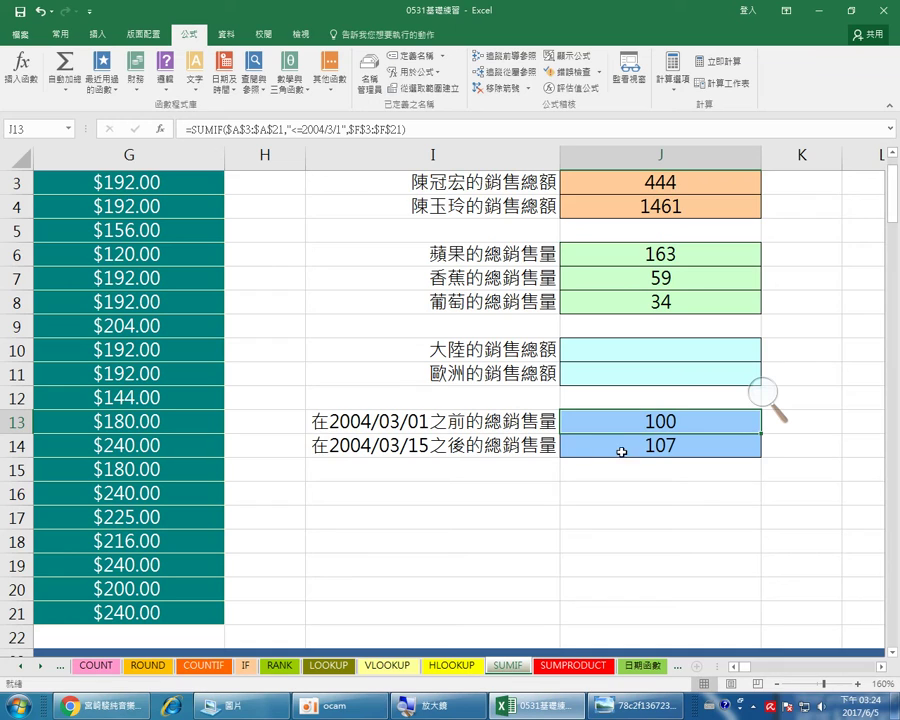
click(760, 392)
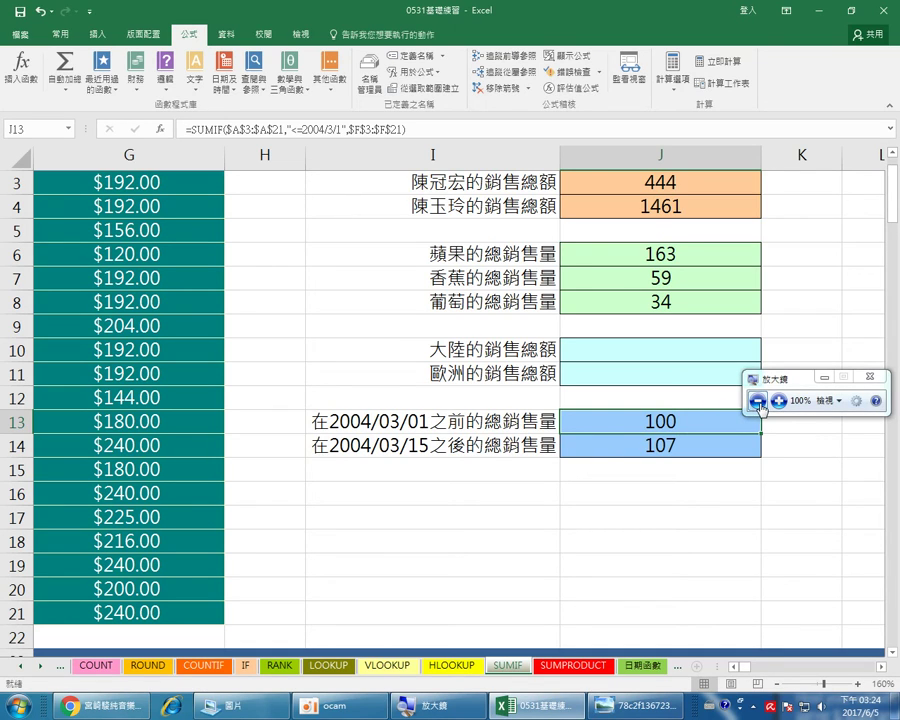
click(778, 684)
click(778, 684)
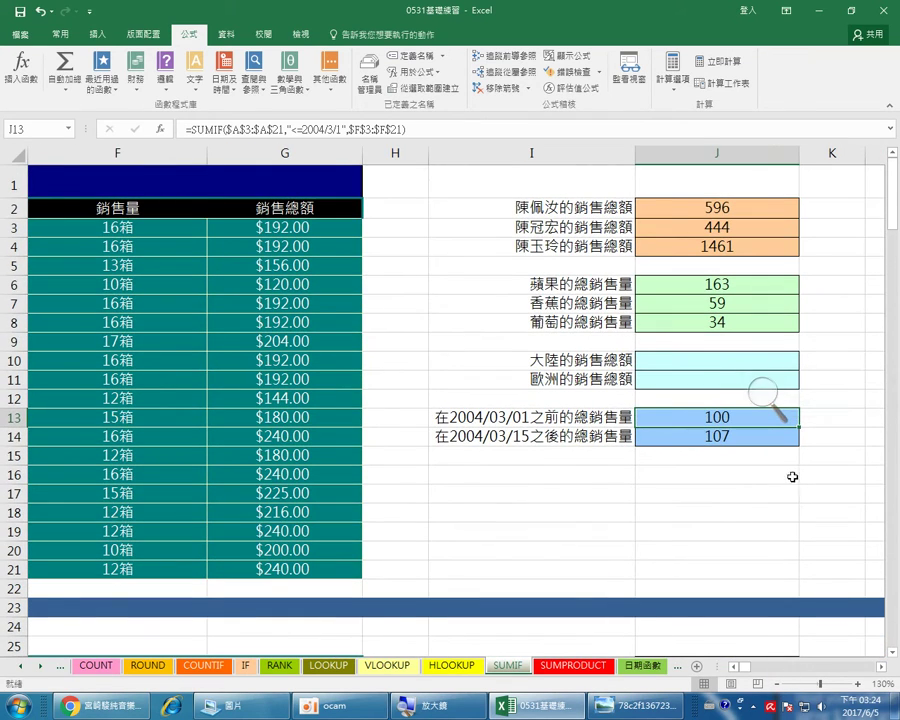
click(756, 392)
drag(793, 376, 843, 531)
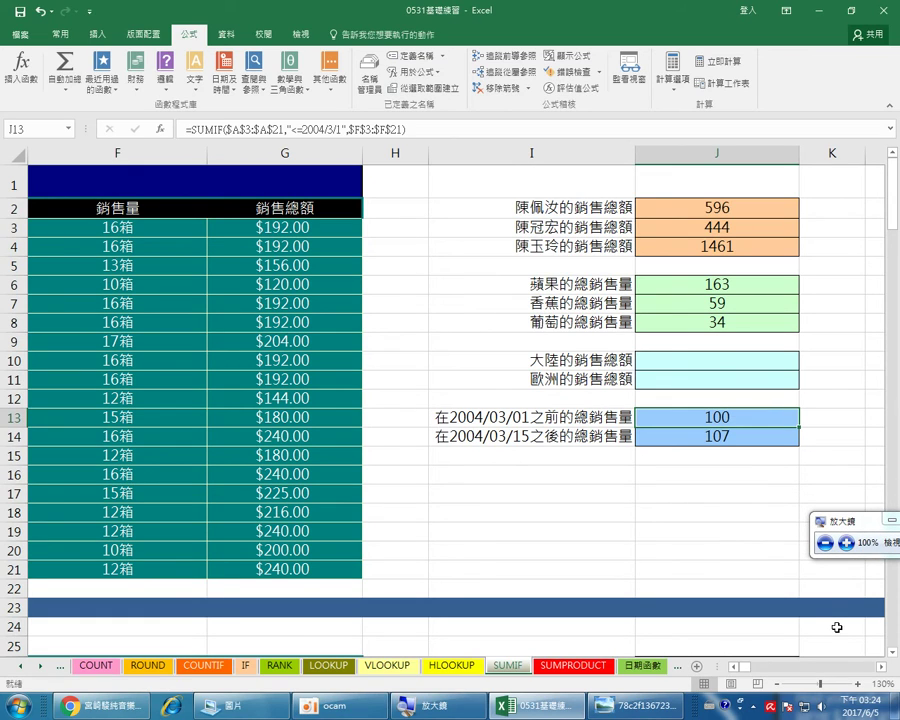
Examine the empty region total rows (大陸, 歐洲), the region column (地區) of the fruit sales list and the tables below it
click(604, 364)
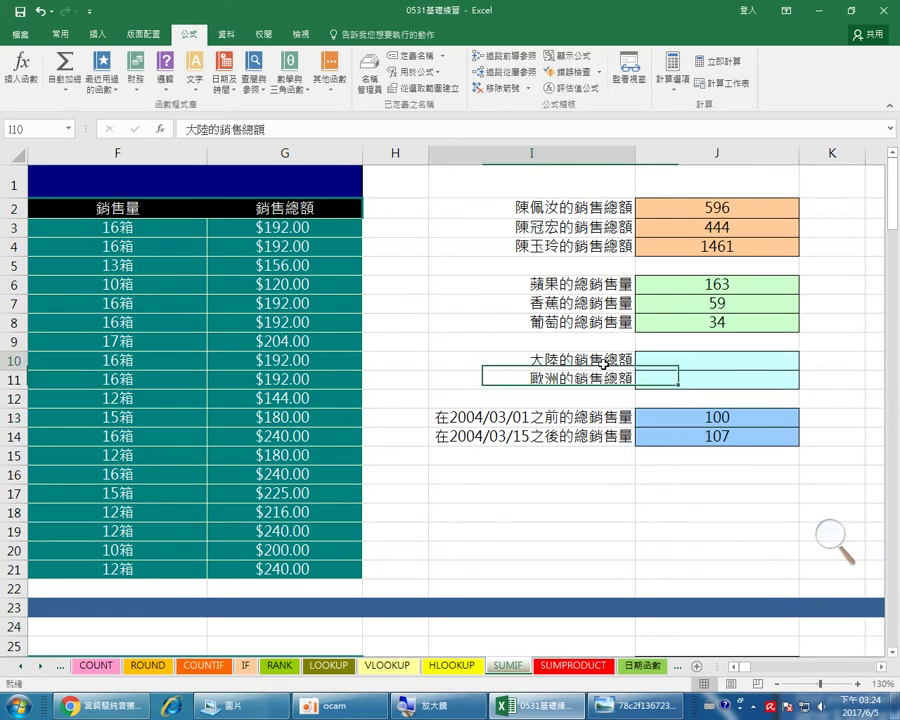
click(669, 361)
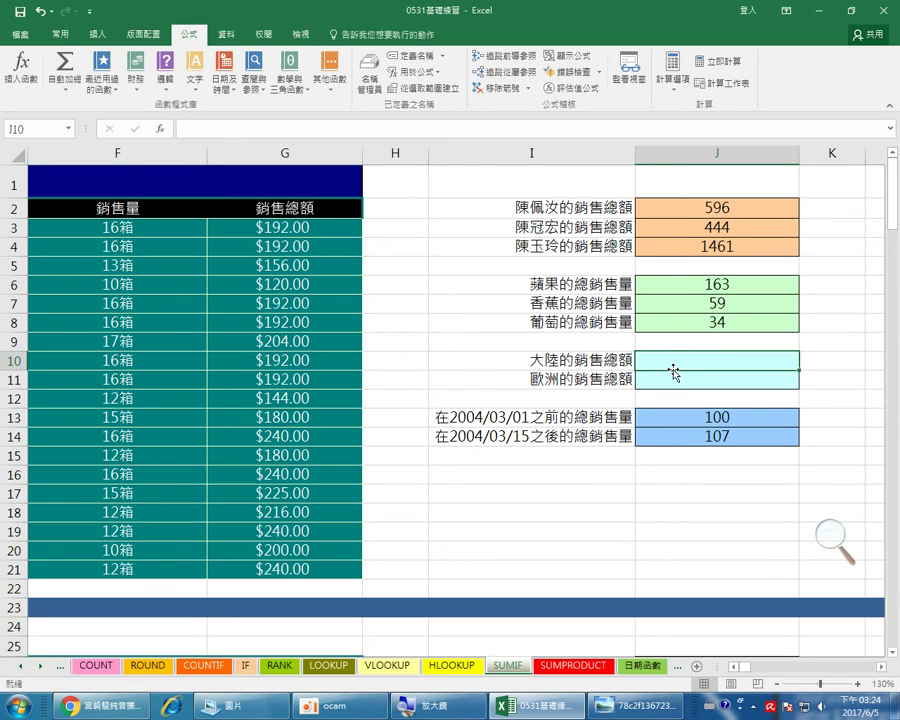
click(735, 668)
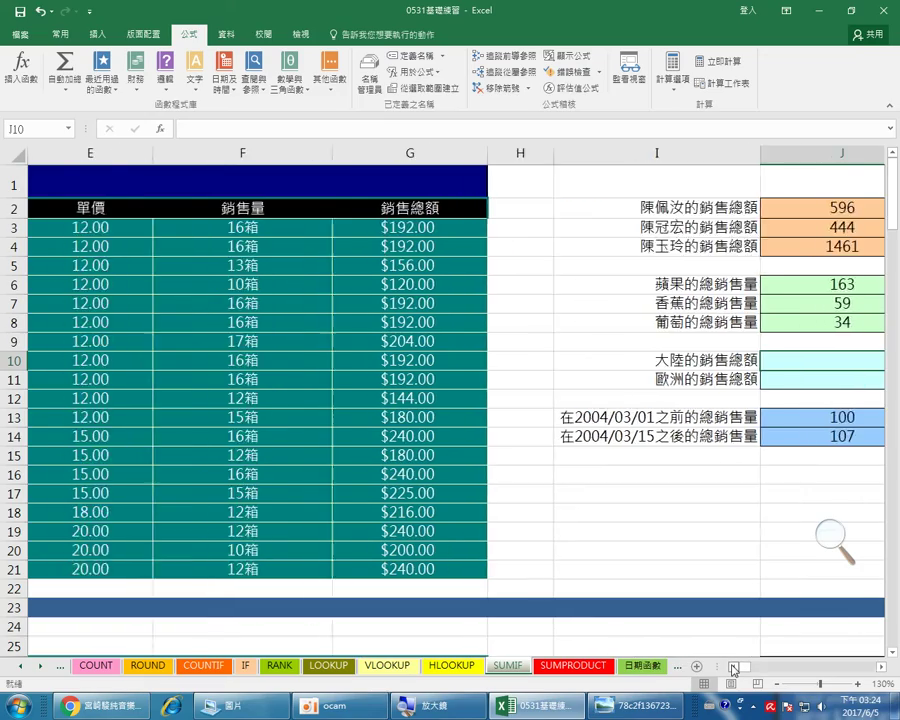
click(735, 668)
click(735, 668)
click(735, 668)
click(735, 668)
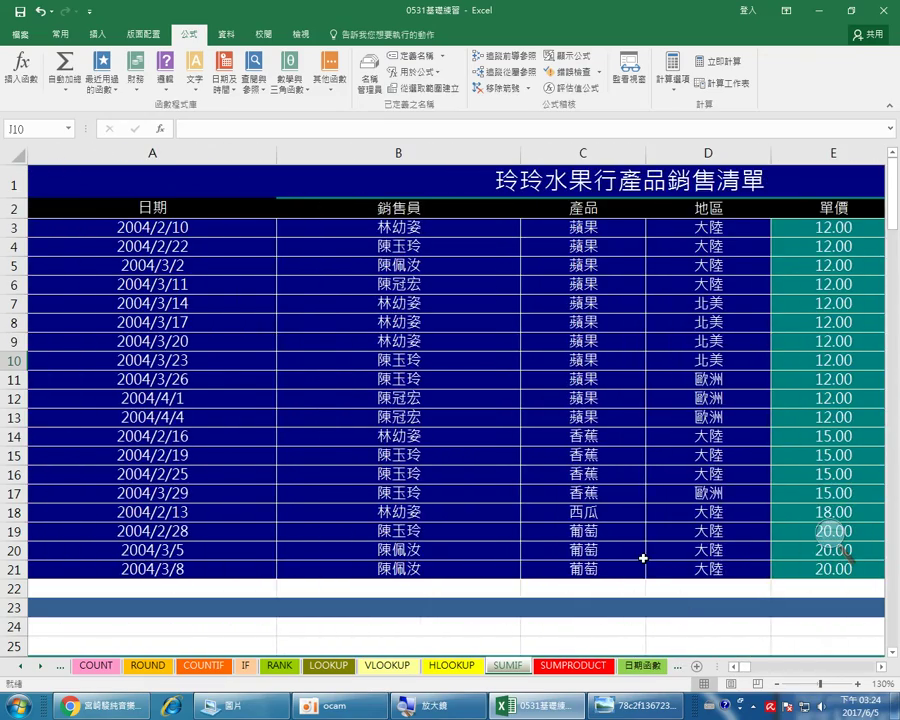
scroll(643, 558, down, 7)
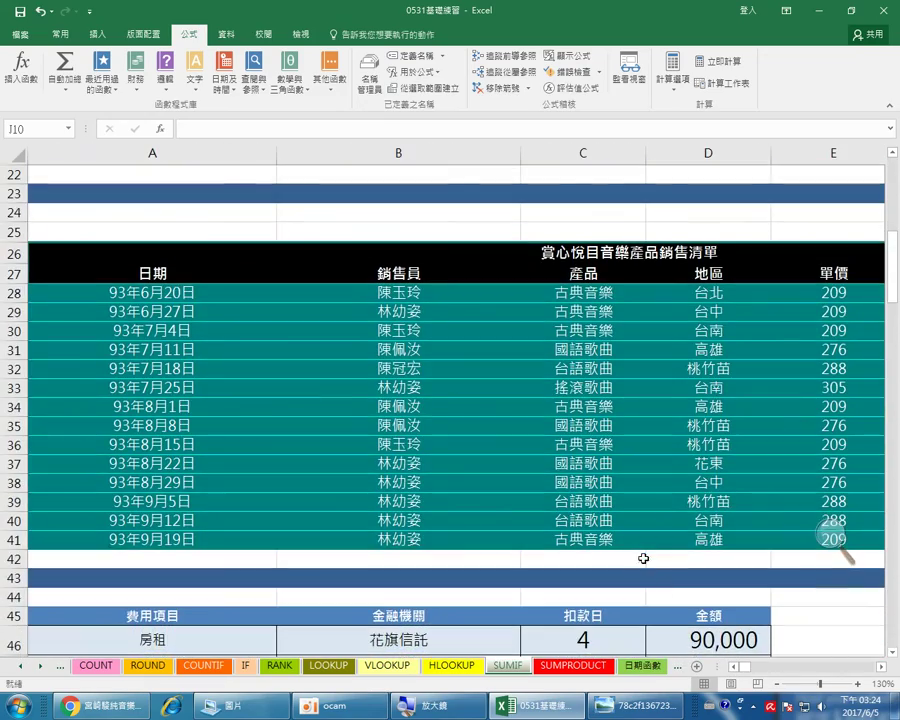
Examine the empty sales amount column (銷售額) and the summary rows beside the music product sales list
click(881, 669)
click(881, 669)
click(881, 669)
click(881, 669)
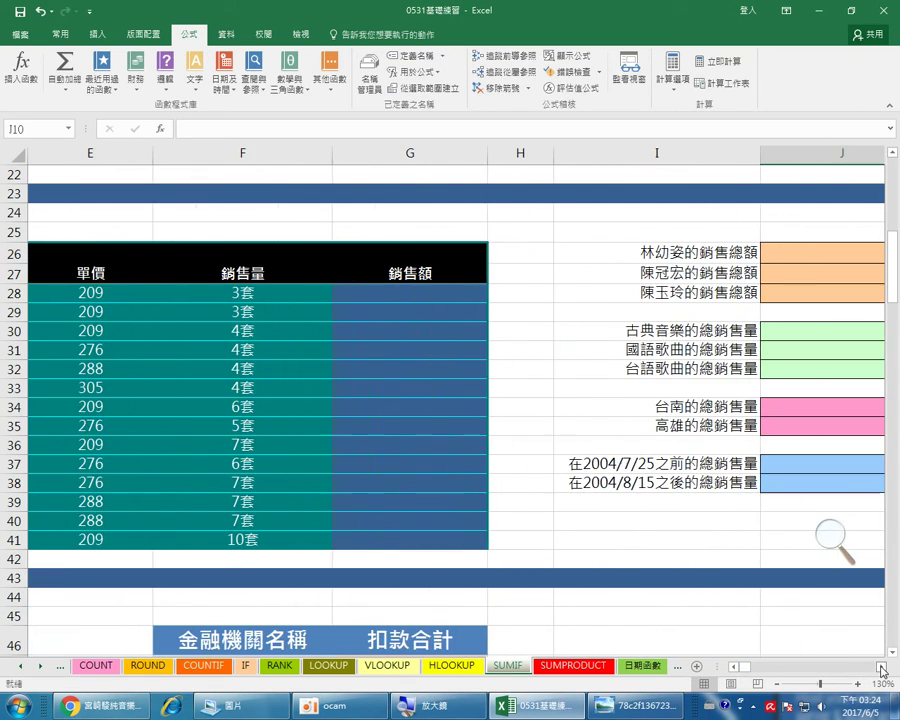
click(881, 669)
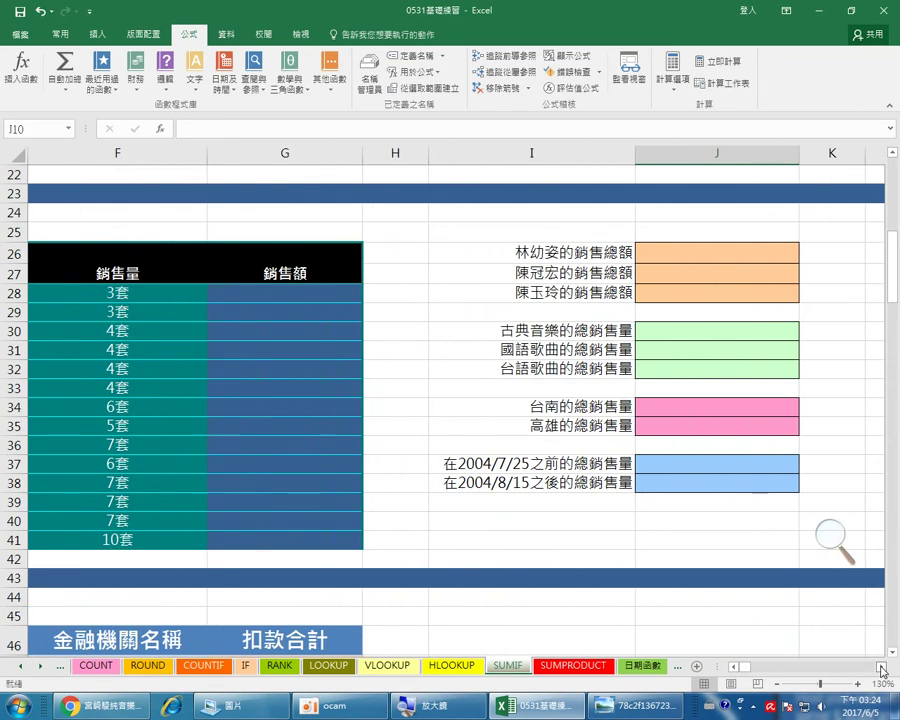
click(733, 670)
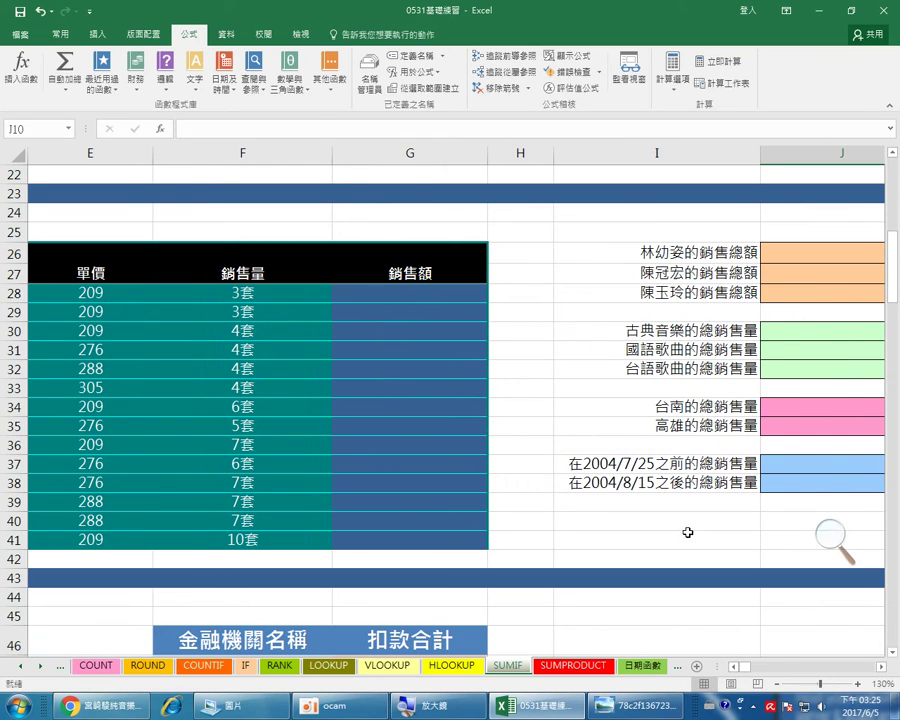
Compare the two date-based total labels in I37 and I38, before 2004/7/25 and after 2004/8/15
click(656, 466)
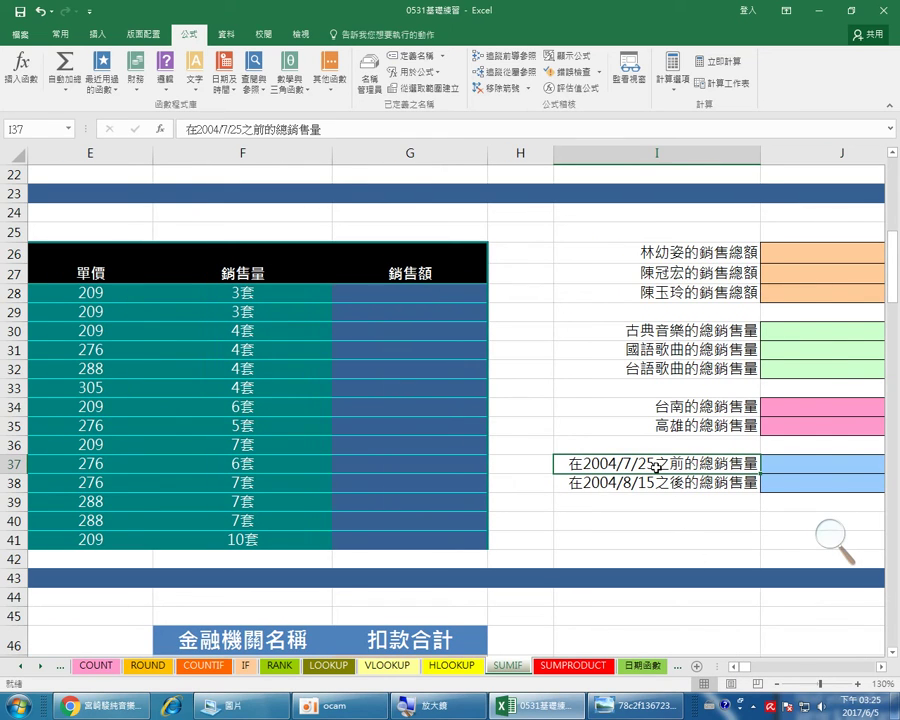
click(652, 483)
click(660, 464)
click(660, 483)
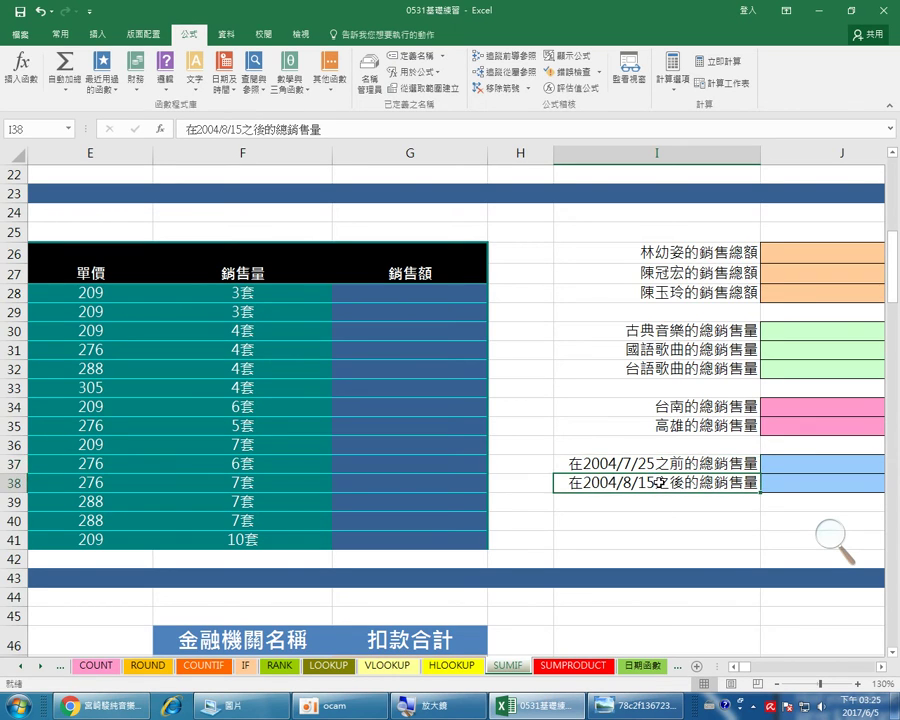
click(658, 465)
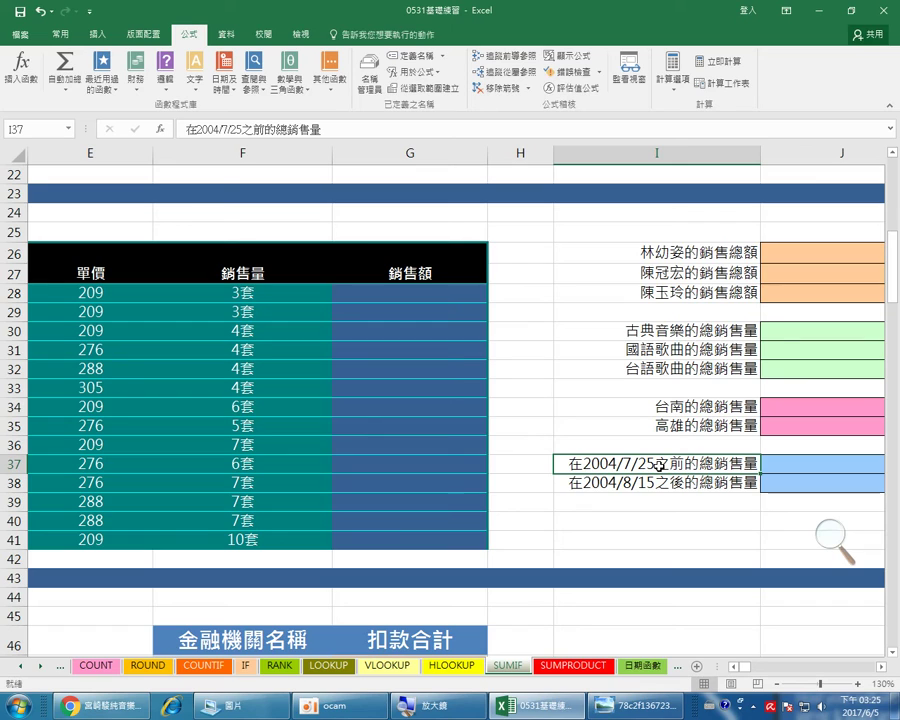
click(663, 481)
click(662, 465)
click(661, 484)
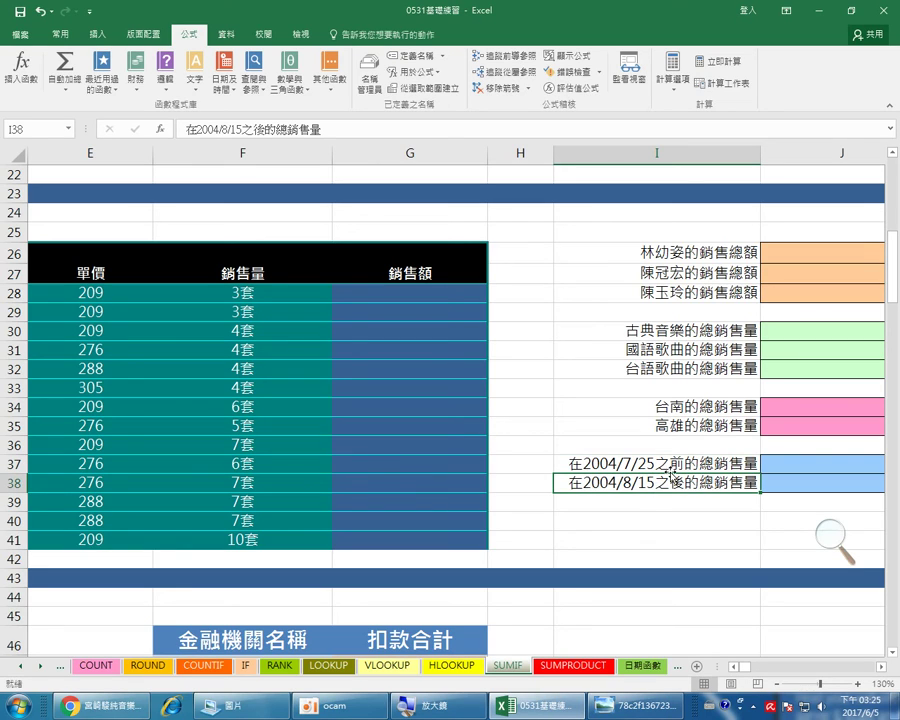
key(Up)
click(676, 483)
click(826, 535)
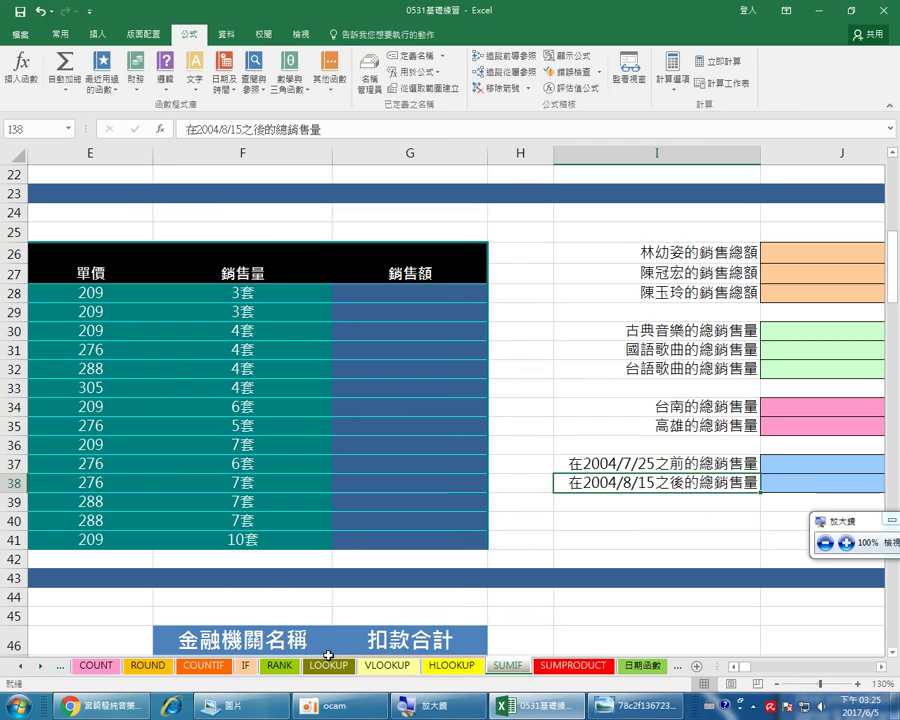
Check the underlying date values in A28, A29 and A33 of the music sales list's date column (日期)
click(734, 667)
click(734, 667)
click(734, 667)
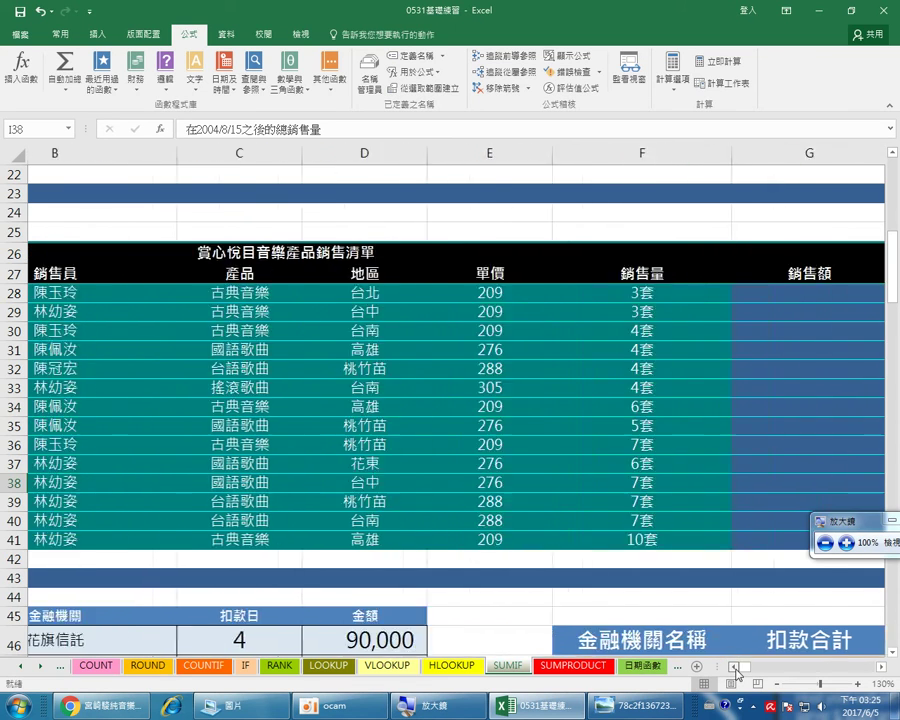
click(734, 667)
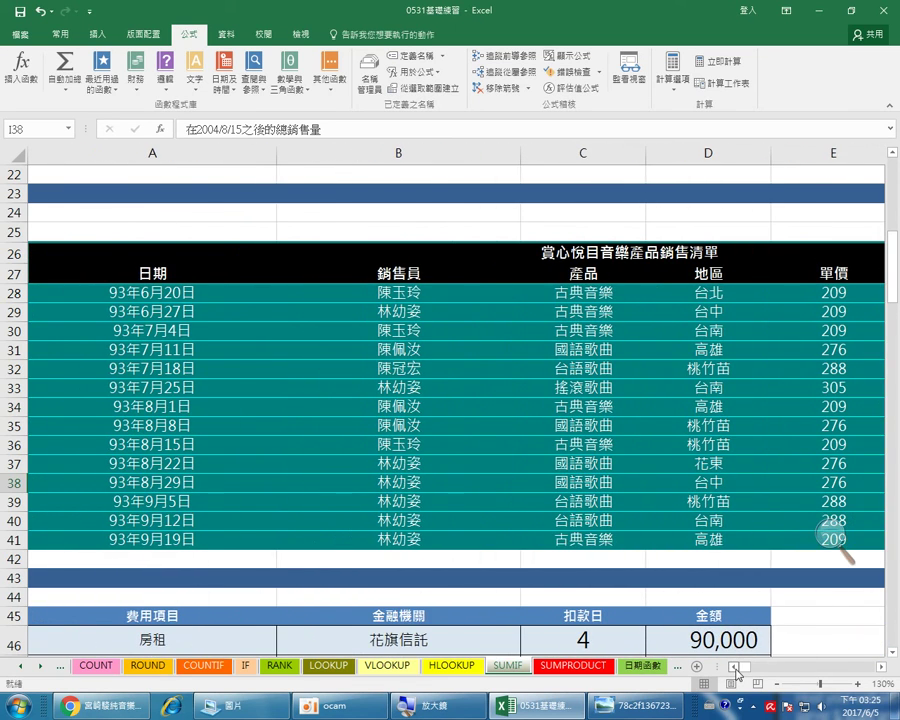
click(135, 293)
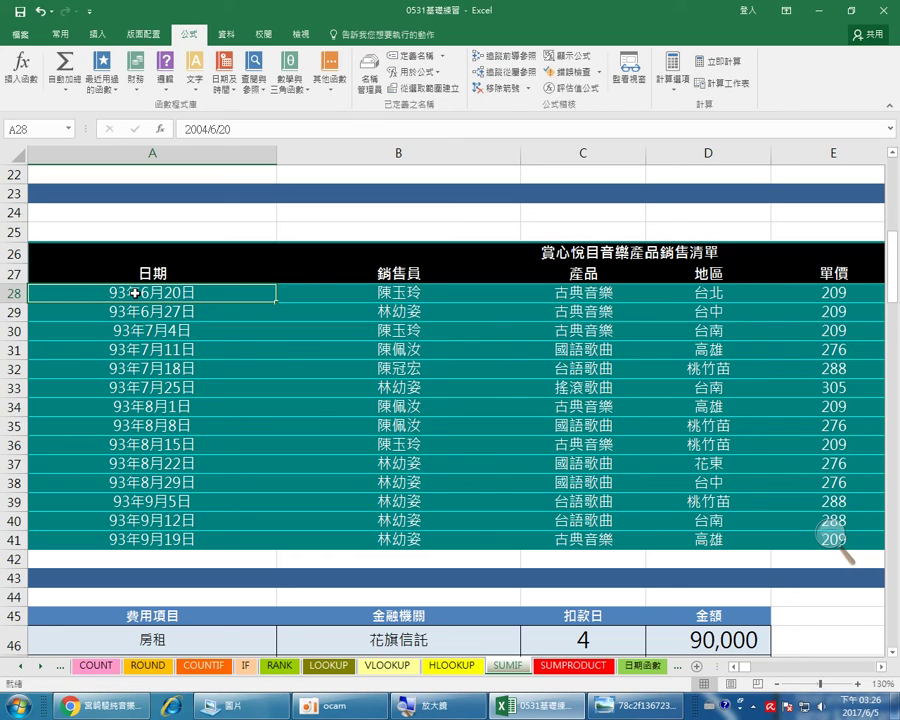
click(138, 311)
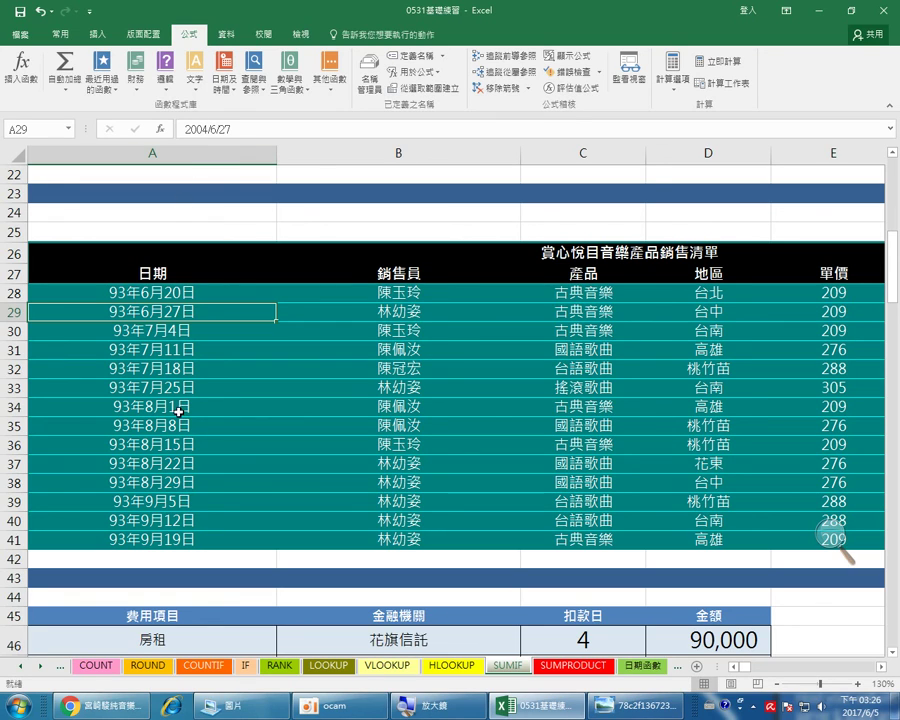
click(180, 386)
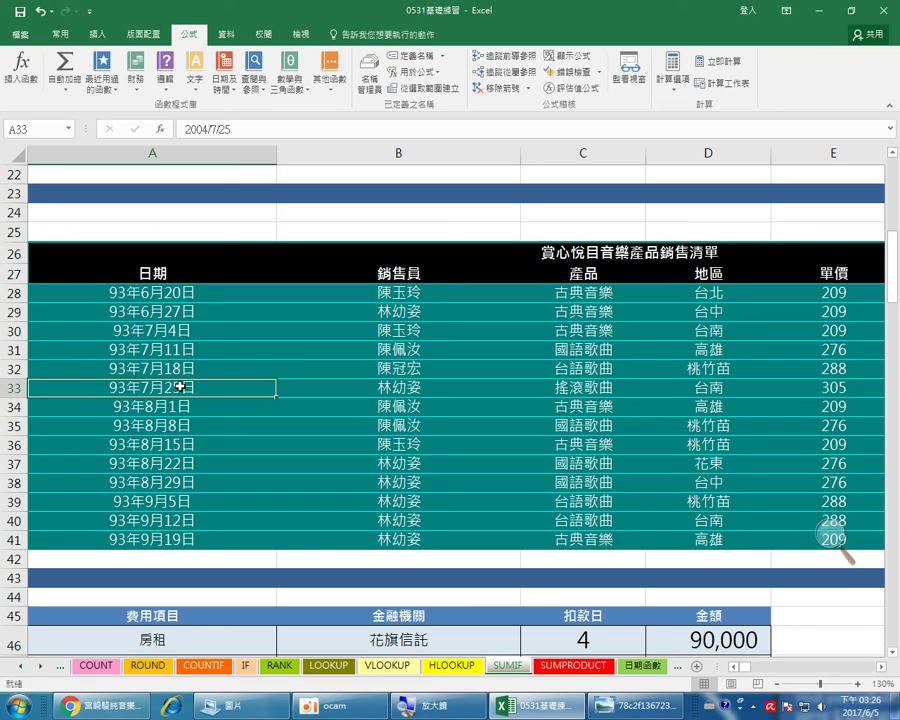
click(893, 652)
click(893, 652)
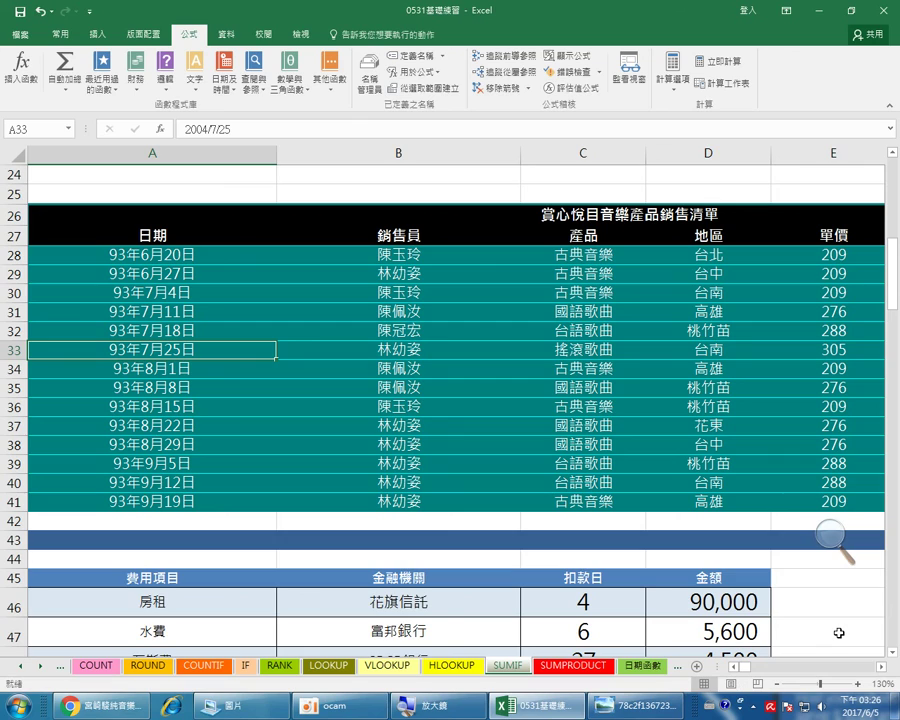
click(330, 706)
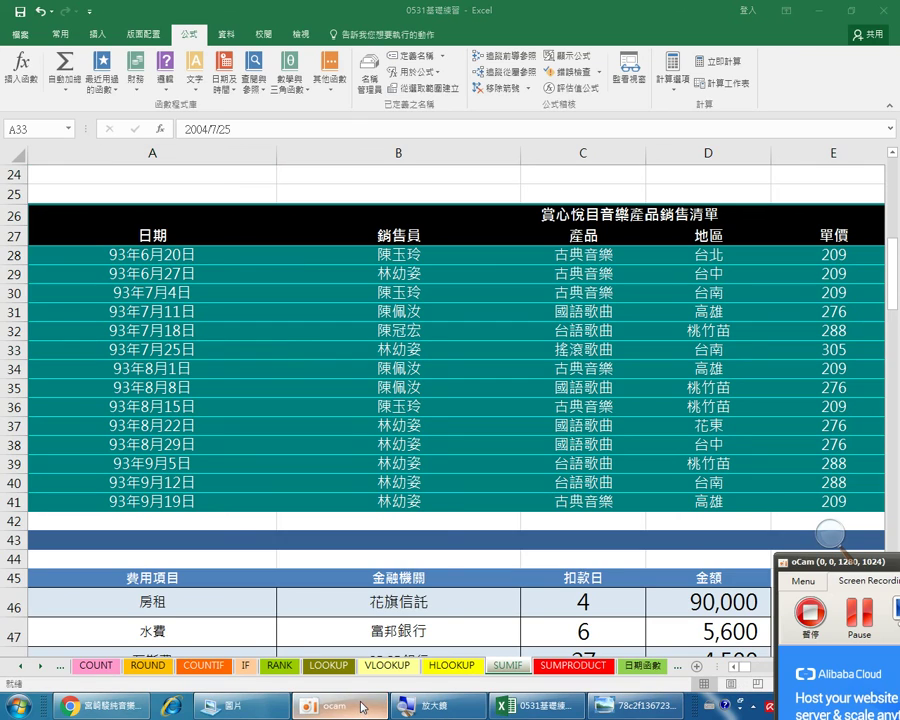